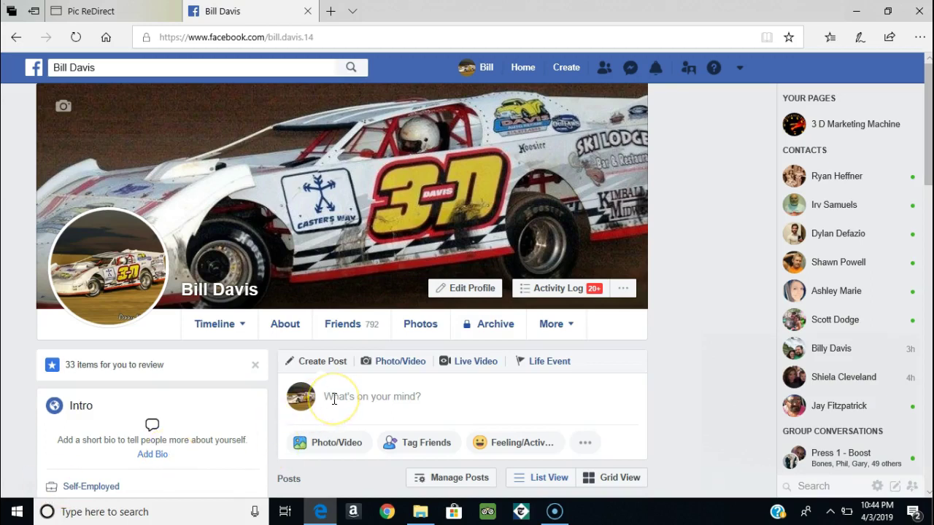
Step: Start a new Facebook timeline post with the bE AFRAID NOT TO TRY image attached
{"action": "left_click", "coordinate": [374, 396]}
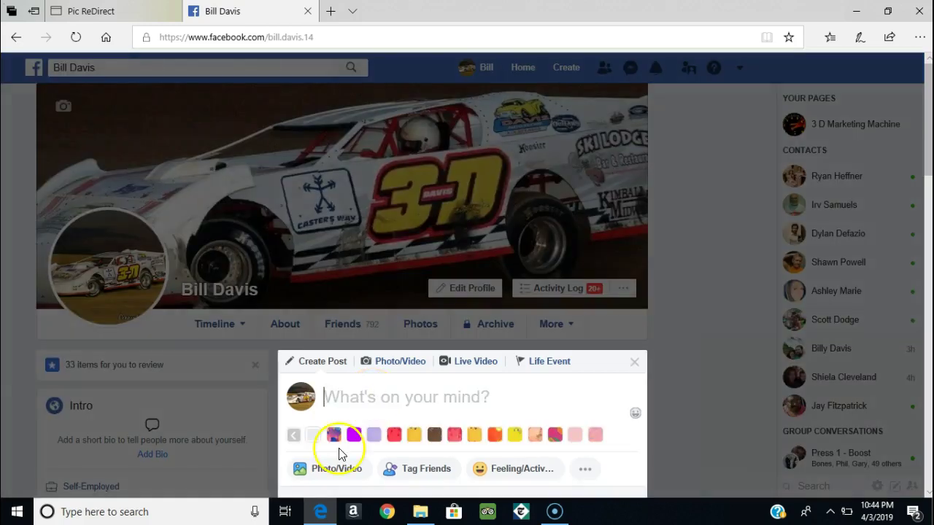
{"action": "left_click", "coordinate": [338, 475]}
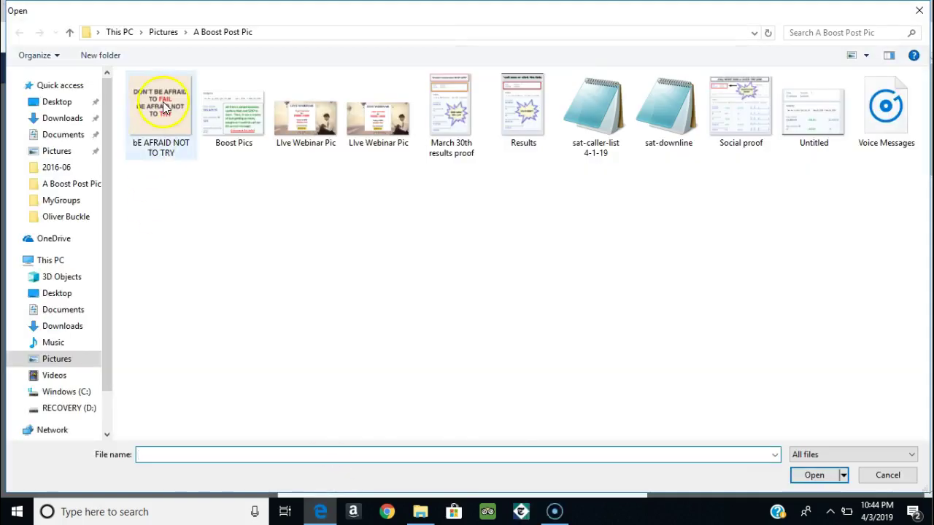
{"action": "double_click", "coordinate": [163, 101]}
{"action": "left_click", "coordinate": [328, 392]}
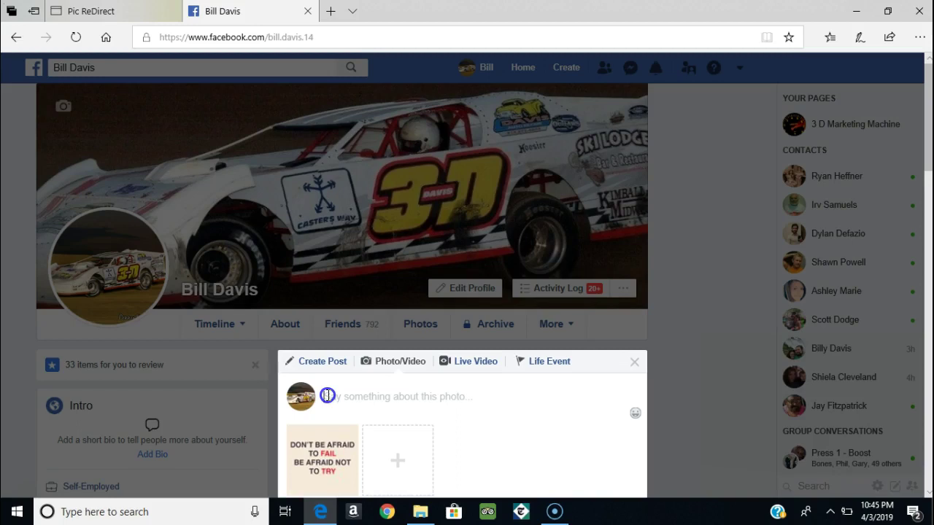
{"action": "type", "text": "HTTP:"}
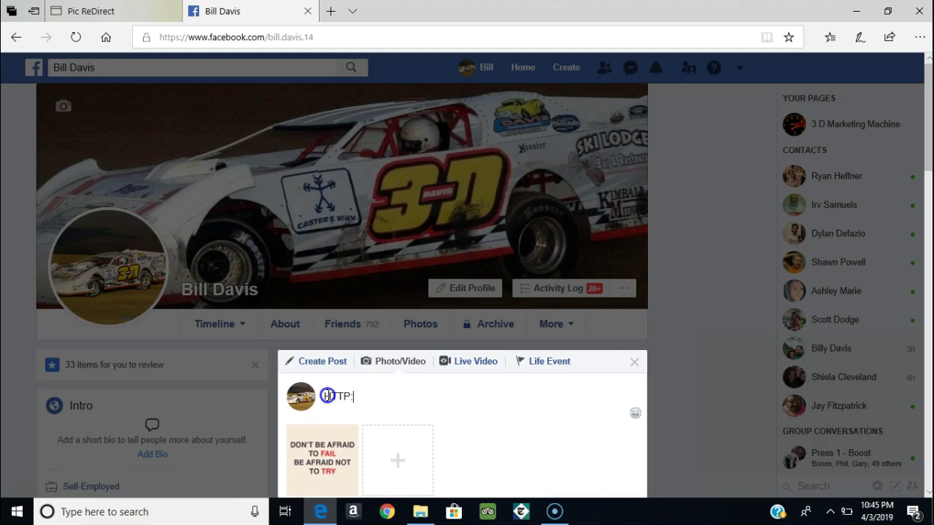
{"action": "key", "text": "BackSpace"}
{"action": "key", "text": "BackSpace"}
{"action": "key", "text": "BackSpace"}
{"action": "key", "text": "BackSpace"}
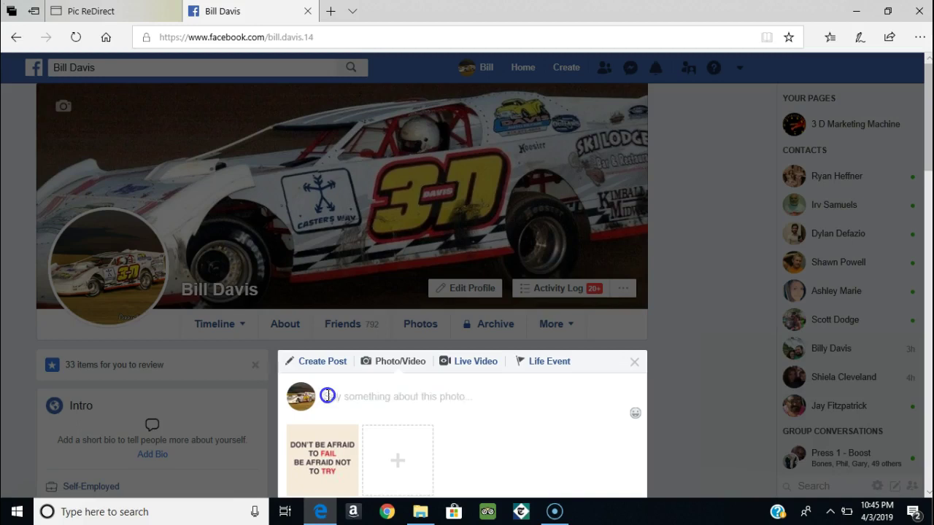
{"action": "type", "text": "H"}
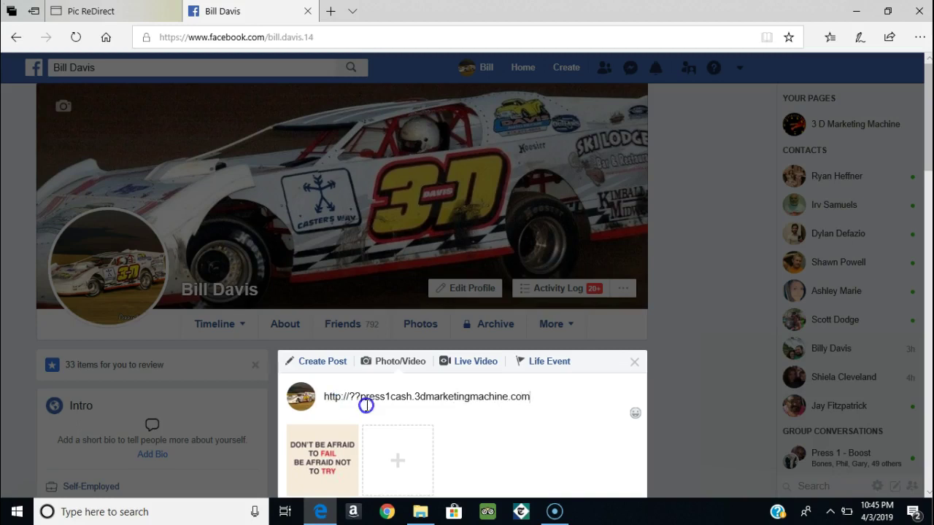
{"action": "left_click", "coordinate": [362, 401]}
{"action": "key", "text": "BackSpace"}
{"action": "key", "text": "BackSpace"}
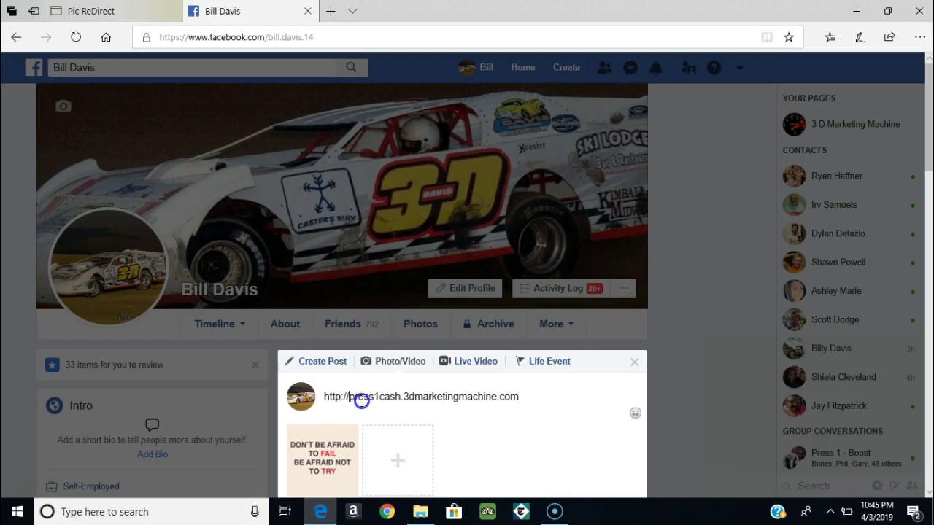
{"action": "left_click", "coordinate": [503, 407]}
{"action": "left_click", "coordinate": [928, 492]}
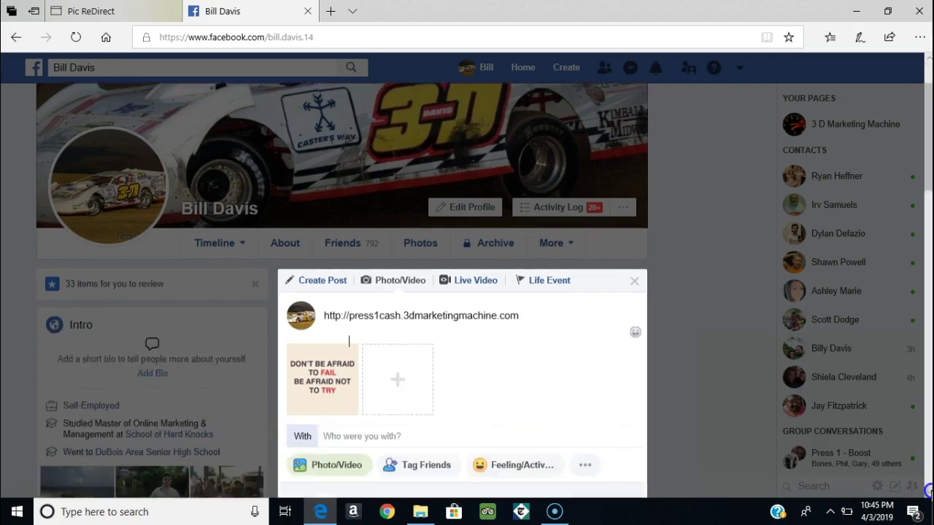
{"action": "left_click", "coordinate": [513, 489]}
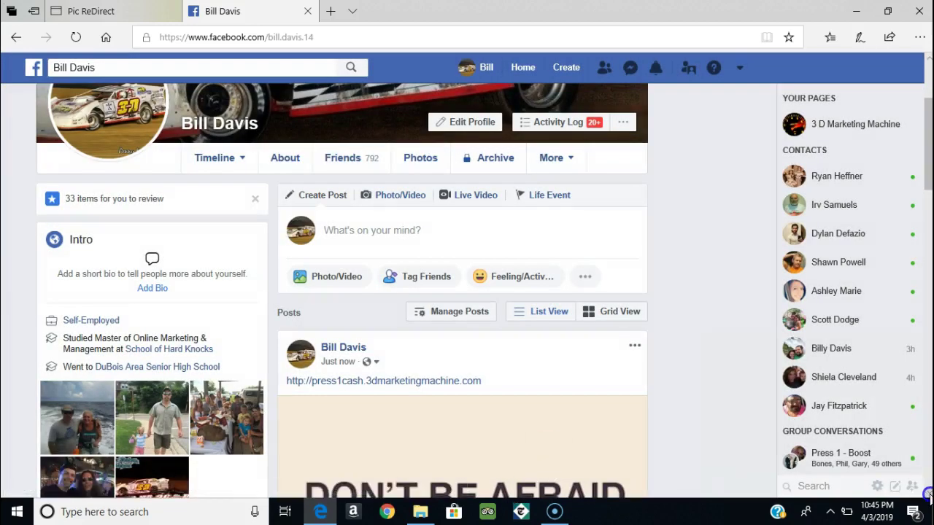
Step: Open the posted photo and follow its press1cash caption link, then close the site and viewer
{"action": "scroll", "coordinate": [454, 294], "scroll_direction": "down", "scroll_amount": 4}
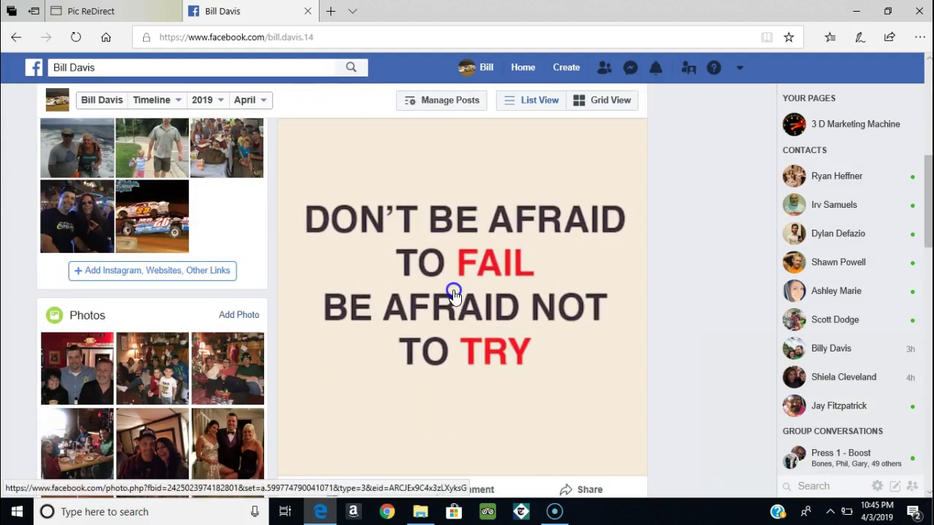
{"action": "left_click", "coordinate": [453, 294]}
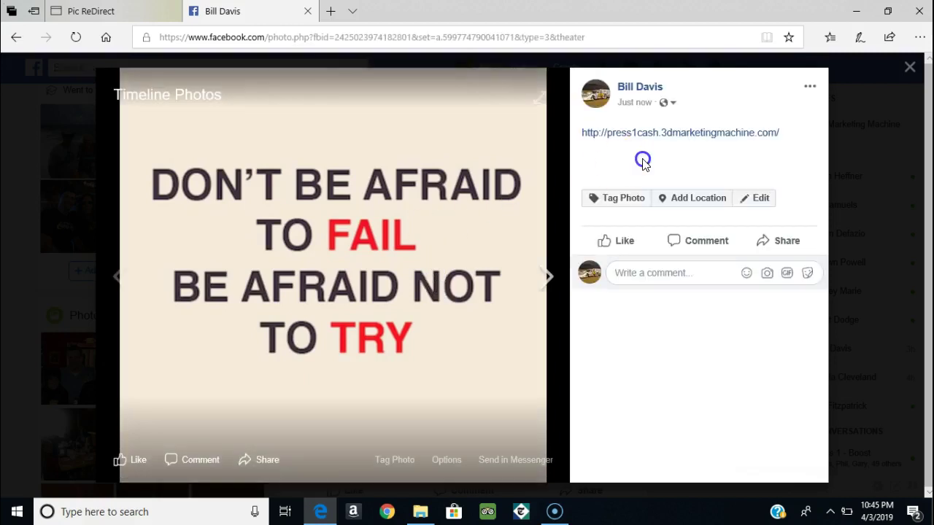
{"action": "left_click", "coordinate": [671, 135]}
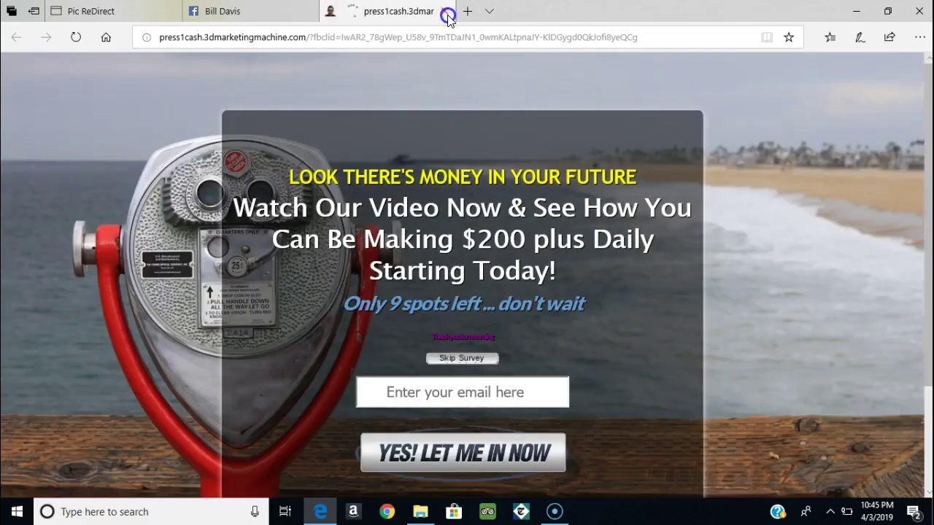
{"action": "left_click", "coordinate": [445, 12]}
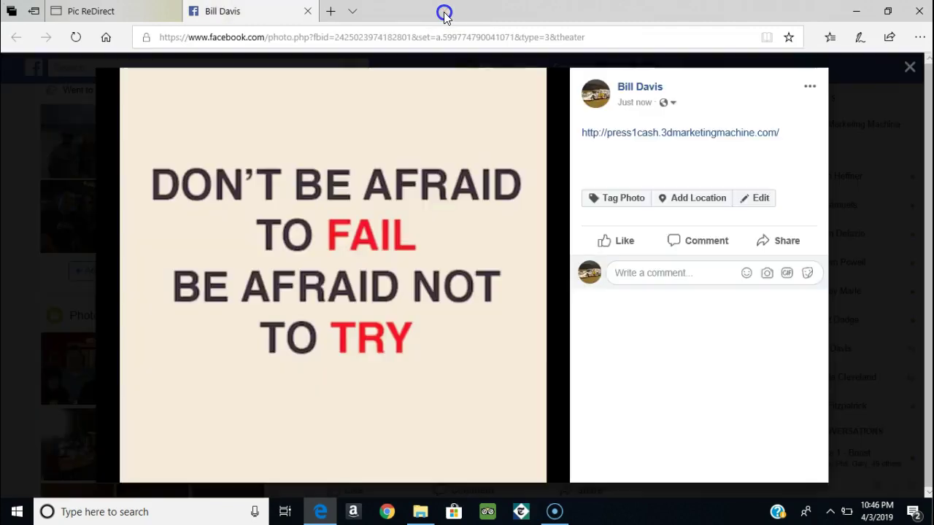
{"action": "left_click", "coordinate": [910, 67]}
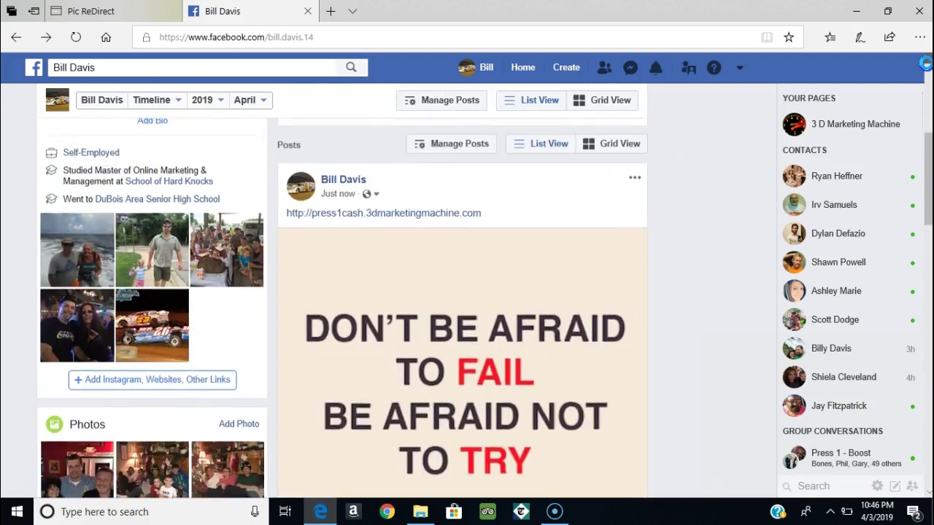
Step: Delete the 'Don't be afraid' photo post from the Facebook timeline
{"action": "left_click", "coordinate": [636, 182]}
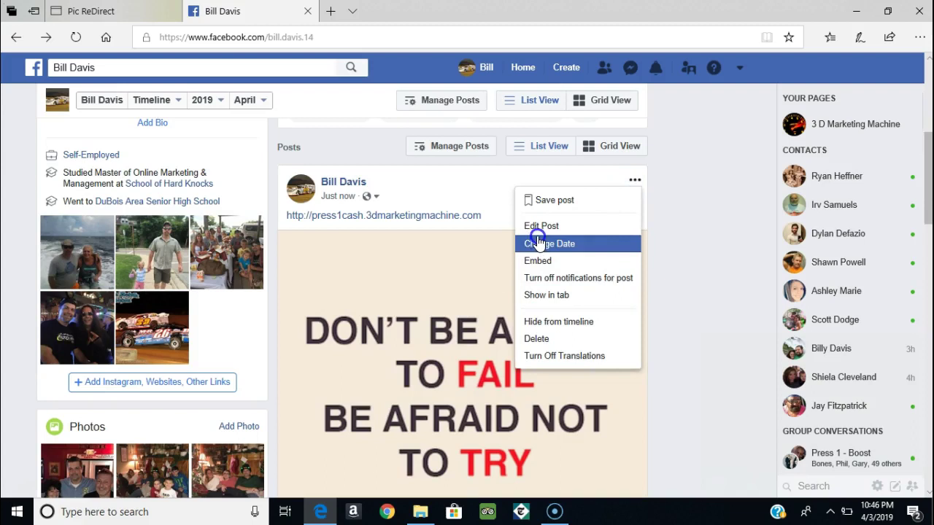
{"action": "left_click", "coordinate": [546, 340]}
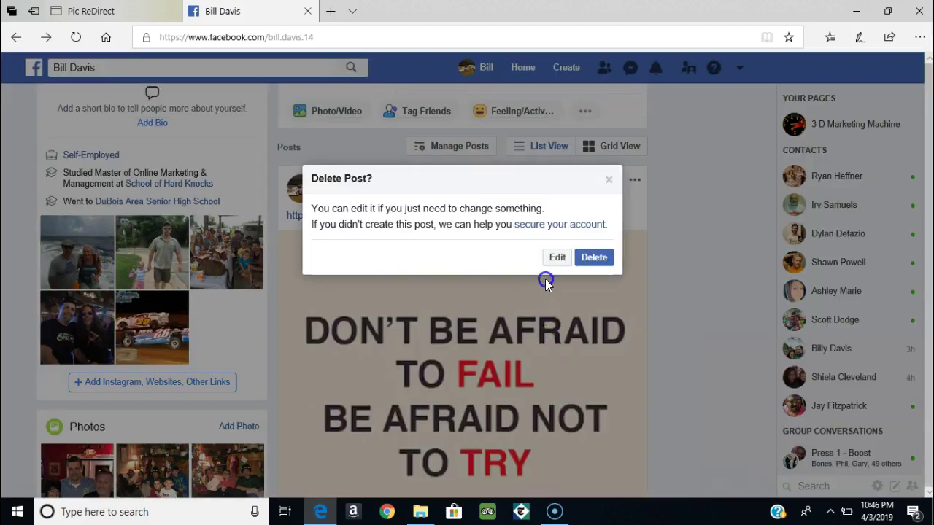
{"action": "left_click", "coordinate": [590, 263]}
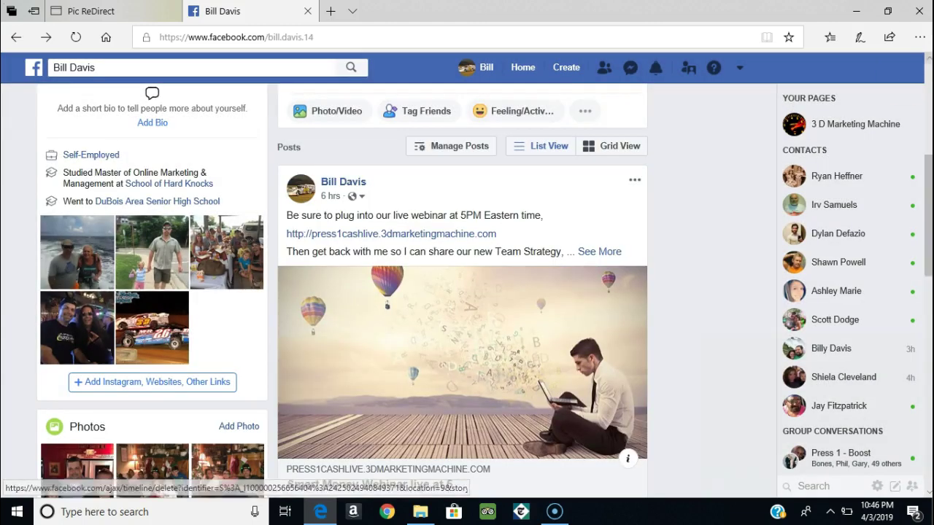
{"action": "left_click", "coordinate": [929, 69]}
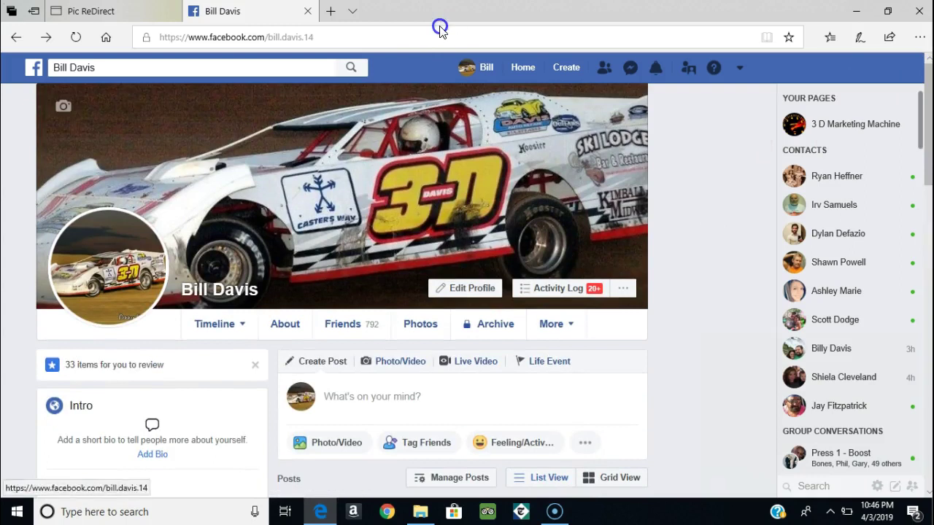
Step: Add the bE AFRAID NOT TO TRY picture, slightly cropped, as the Pic ReDirect post image
{"action": "left_click", "coordinate": [116, 9]}
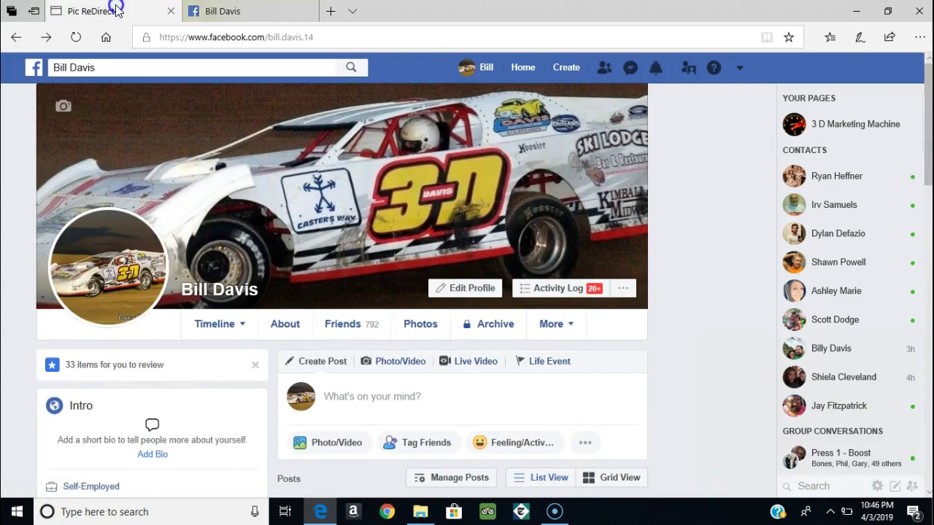
{"action": "left_click", "coordinate": [255, 178]}
{"action": "left_click", "coordinate": [245, 165]}
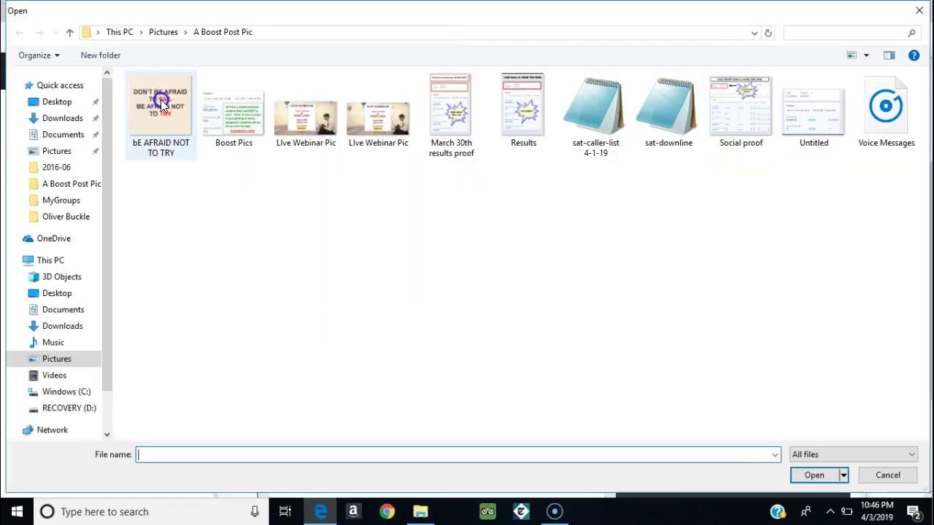
{"action": "double_click", "coordinate": [161, 103]}
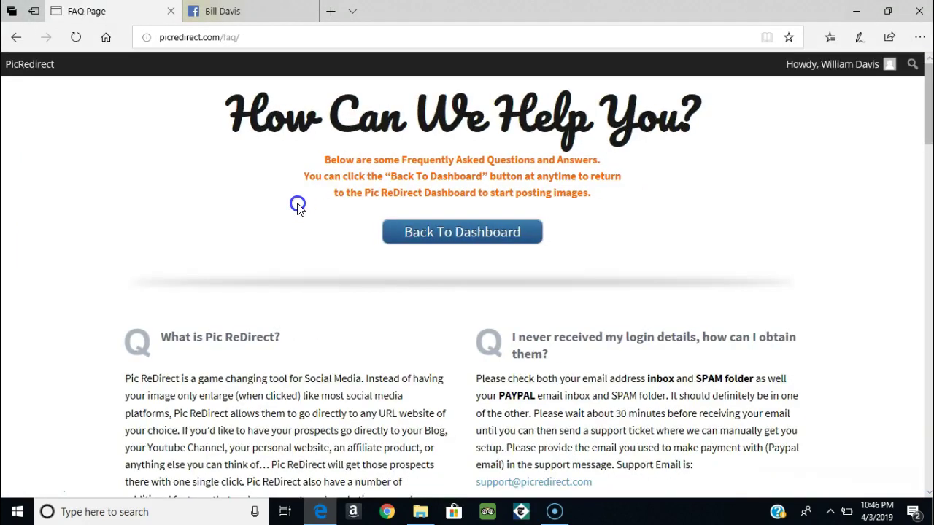
{"action": "left_click", "coordinate": [18, 39]}
{"action": "left_click", "coordinate": [243, 164]}
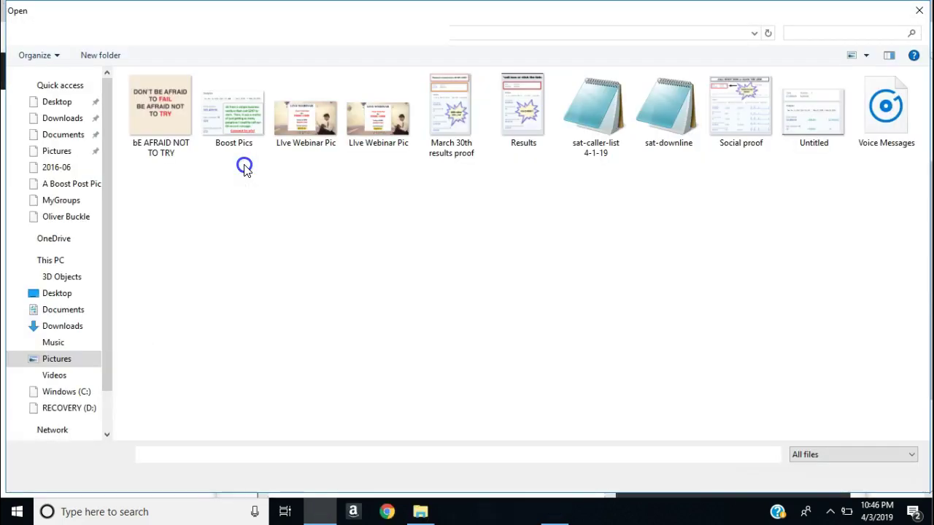
{"action": "double_click", "coordinate": [170, 127]}
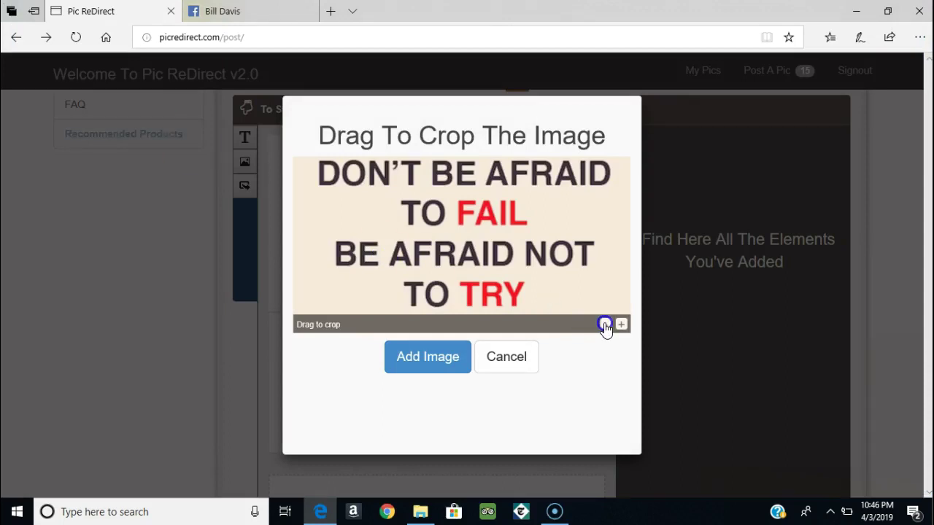
{"action": "left_click_drag", "start_coordinate": [507, 254], "coordinate": [492, 258]}
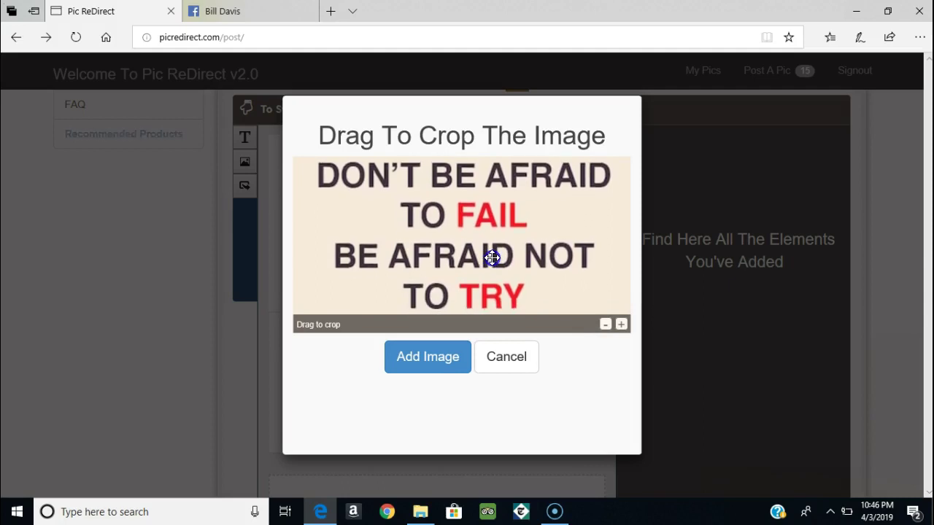
{"action": "left_click", "coordinate": [421, 359]}
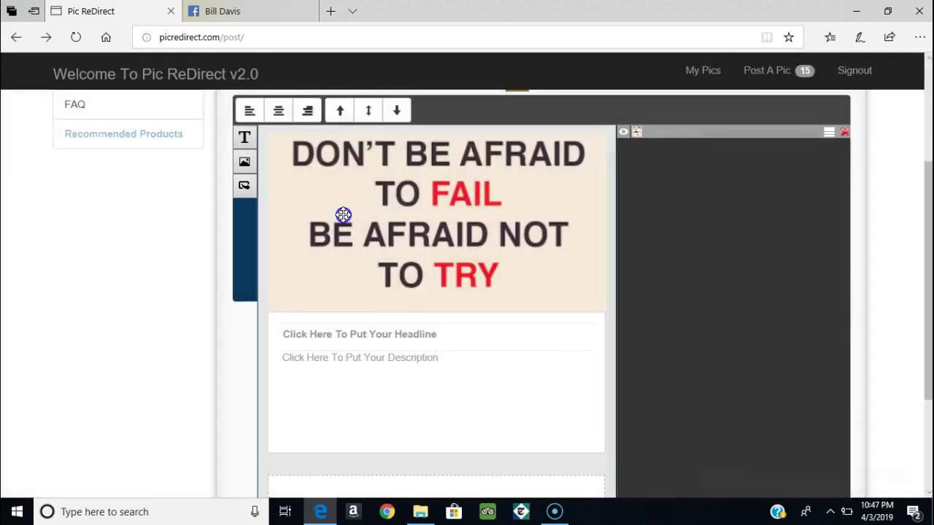
Step: Add the text 'Not Afraid to try? CLICK HERE!' to the image over TO TRY
{"action": "left_click", "coordinate": [245, 139]}
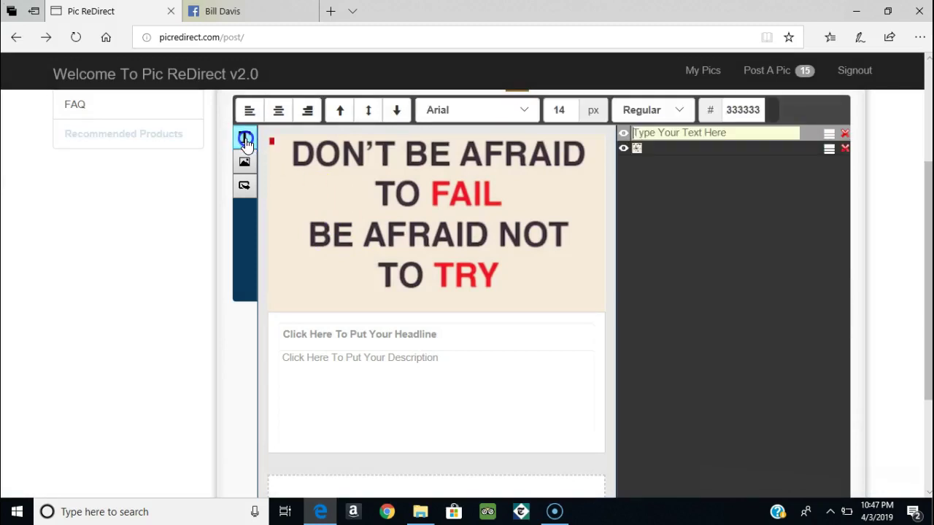
{"action": "left_click", "coordinate": [653, 129]}
{"action": "left_click", "coordinate": [637, 135]}
{"action": "type", "text": "Not"}
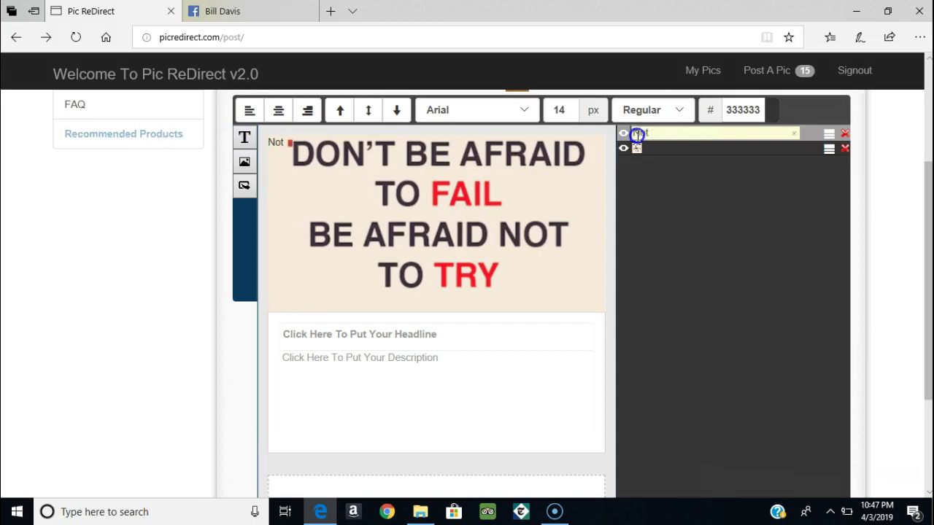
{"action": "type", "text": " A"}
{"action": "type", "text": "t"}
{"action": "type", "text": "rad"}
{"action": "key", "text": "BackSpace"}
{"action": "type", "text": "id to try? CLICK HERE!"}
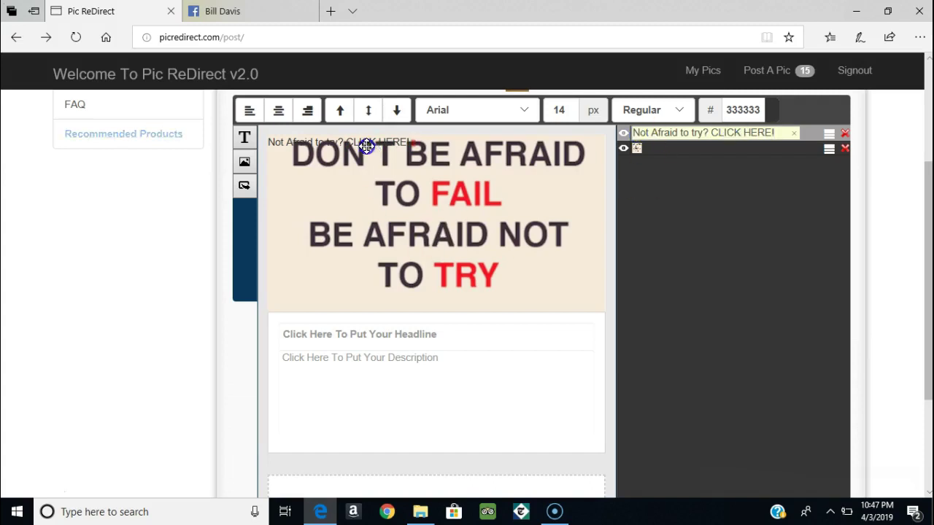
{"action": "left_click_drag", "start_coordinate": [369, 140], "coordinate": [460, 298]}
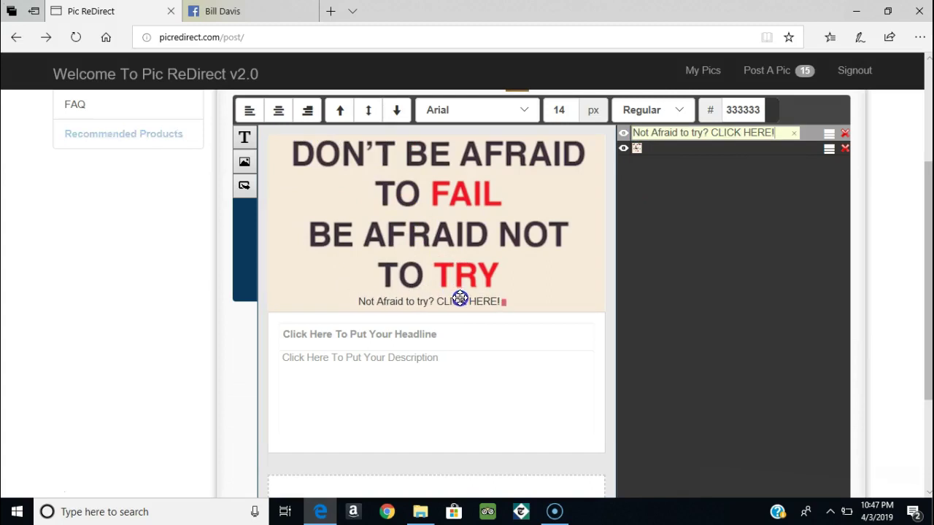
Step: Style the caption as 26px bold Tahoma, keeping it inside the image
{"action": "left_click", "coordinate": [565, 109]}
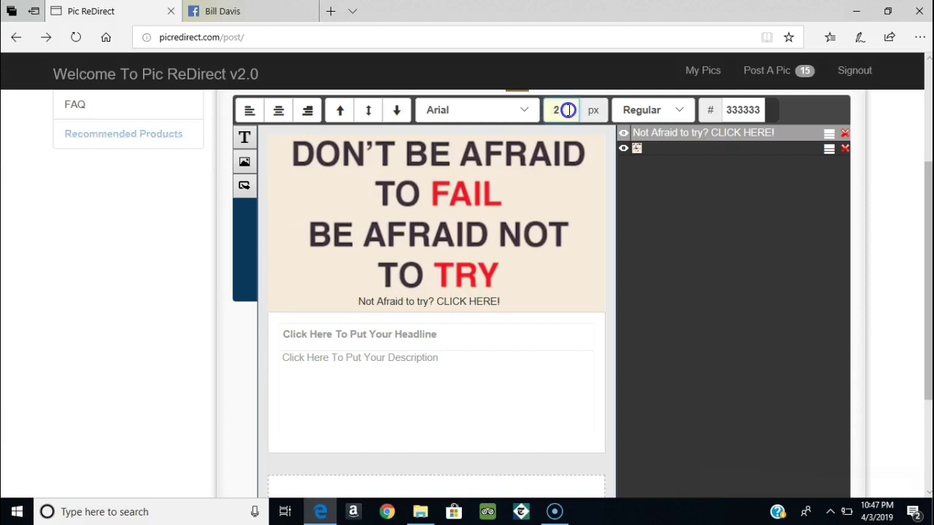
{"action": "left_click", "coordinate": [699, 132]}
{"action": "left_click_drag", "start_coordinate": [484, 305], "coordinate": [433, 301]}
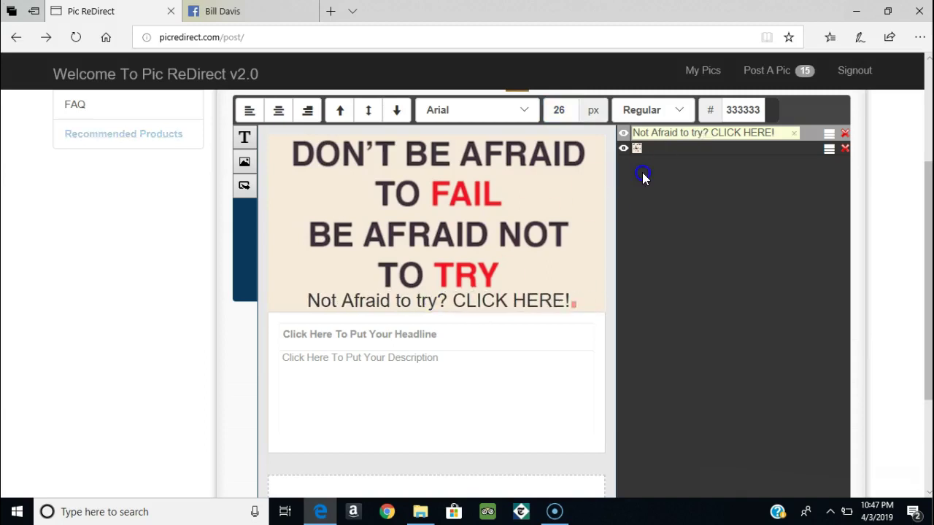
{"action": "left_click", "coordinate": [678, 110]}
{"action": "left_click", "coordinate": [631, 138]}
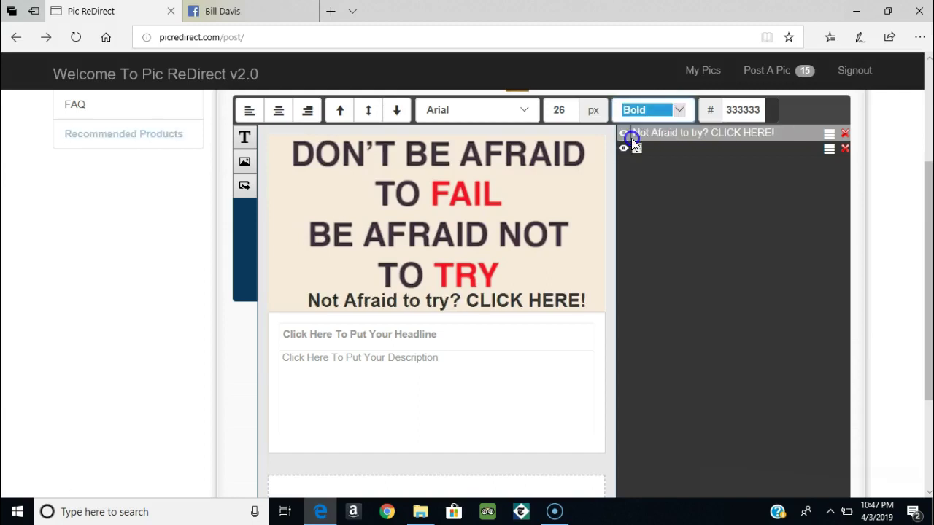
{"action": "left_click", "coordinate": [522, 110]}
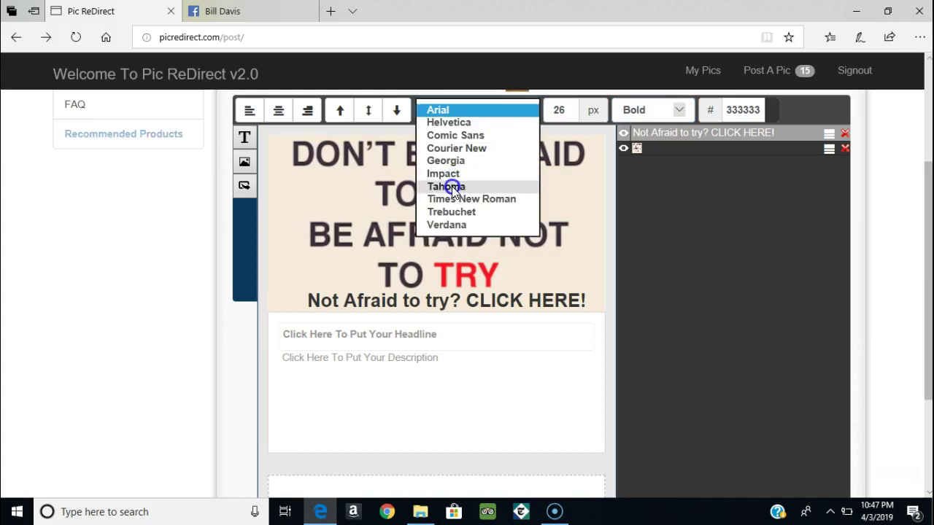
{"action": "left_click", "coordinate": [451, 186]}
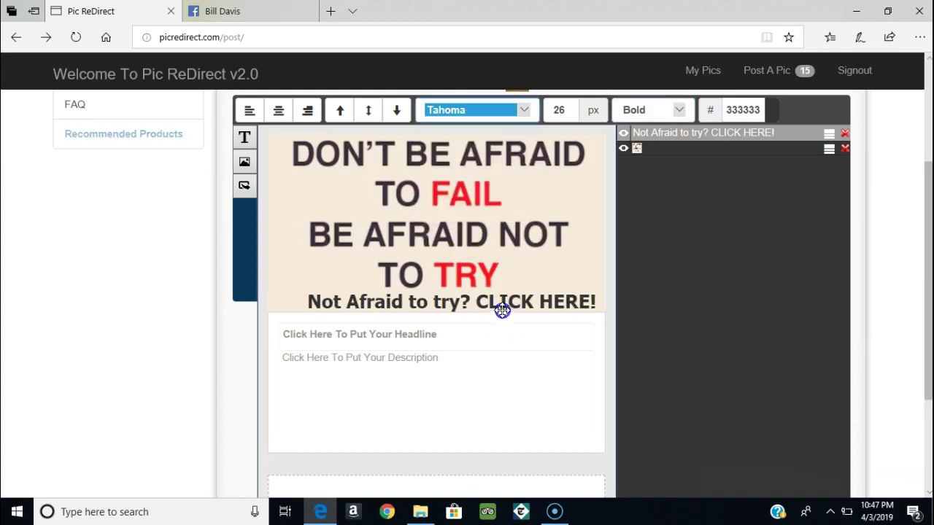
Step: Centre the caption beneath TRY and bring up the add-button options
{"action": "left_click_drag", "start_coordinate": [509, 302], "coordinate": [489, 300]}
{"action": "left_click_drag", "start_coordinate": [496, 302], "coordinate": [498, 301]}
{"action": "left_click", "coordinate": [708, 128]}
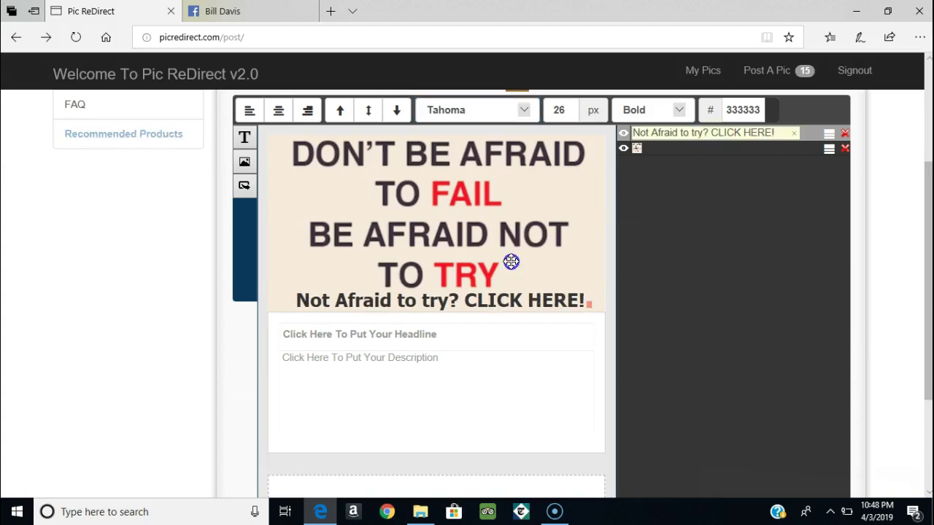
{"action": "left_click_drag", "start_coordinate": [486, 301], "coordinate": [478, 300]}
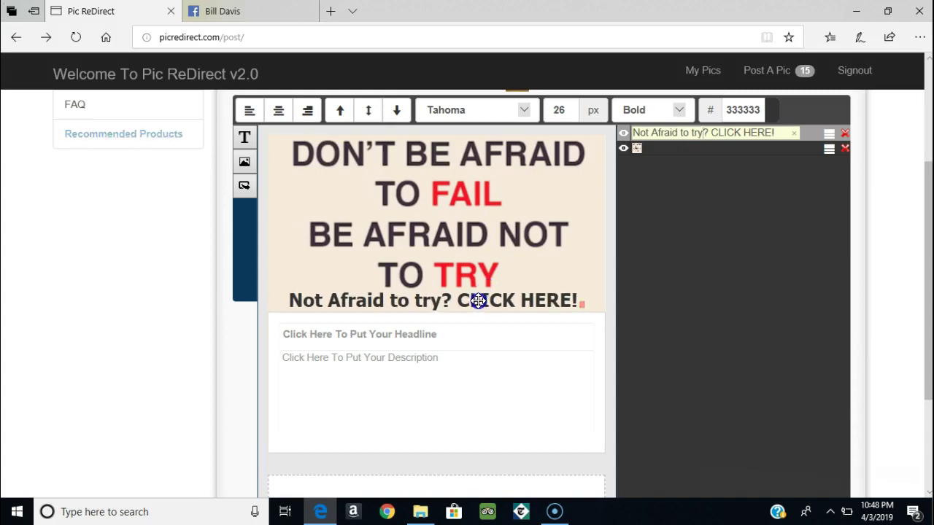
{"action": "left_click", "coordinate": [244, 189]}
{"action": "left_click", "coordinate": [244, 188]}
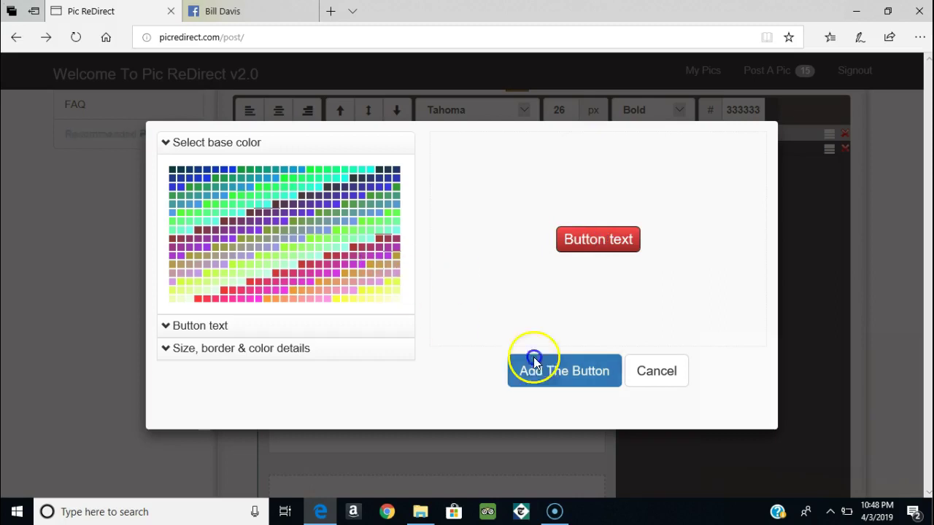
Step: Add a trial red button over CLICK HERE, then delete it and nudge the caption
{"action": "left_click", "coordinate": [561, 379]}
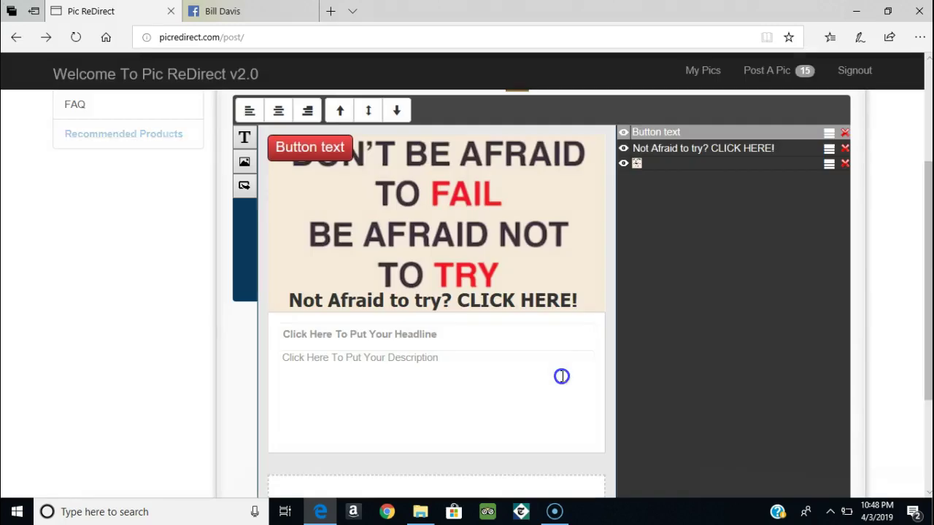
{"action": "left_click_drag", "start_coordinate": [323, 146], "coordinate": [531, 298]}
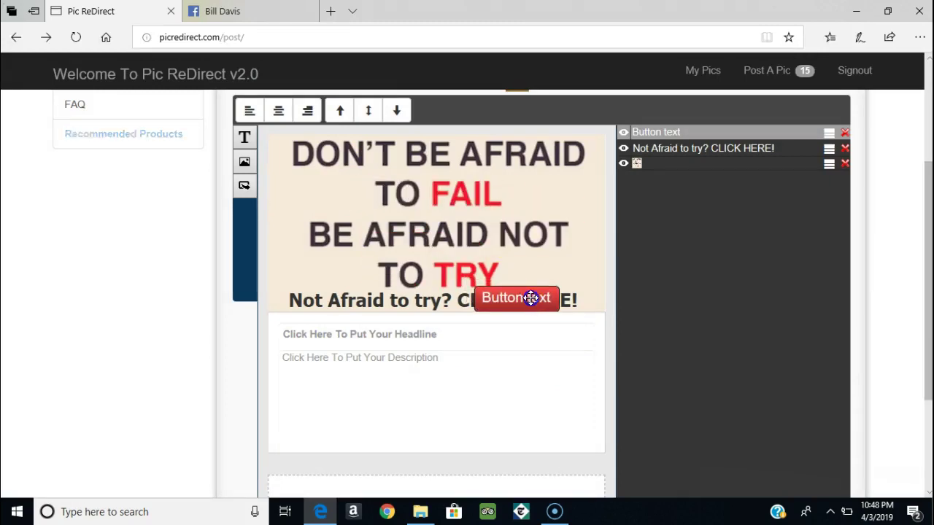
{"action": "left_click_drag", "start_coordinate": [547, 295], "coordinate": [550, 289]}
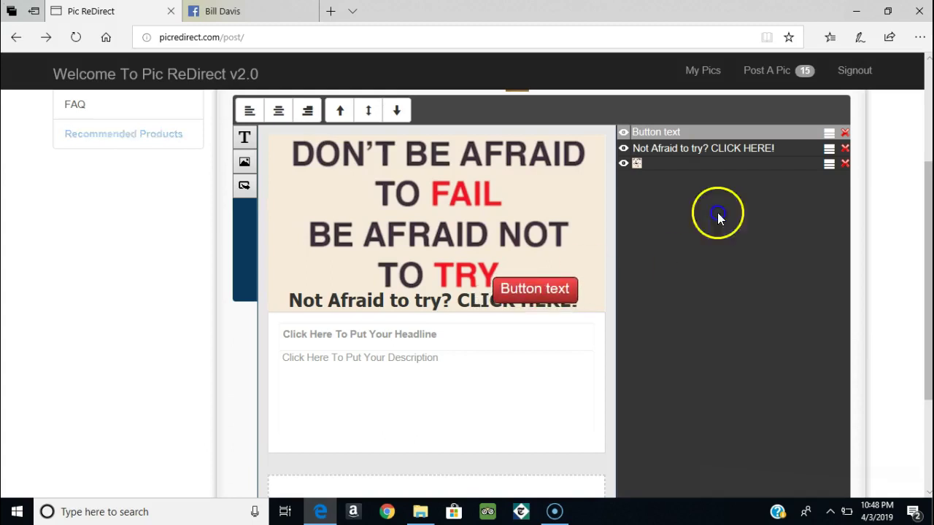
{"action": "left_click", "coordinate": [845, 136]}
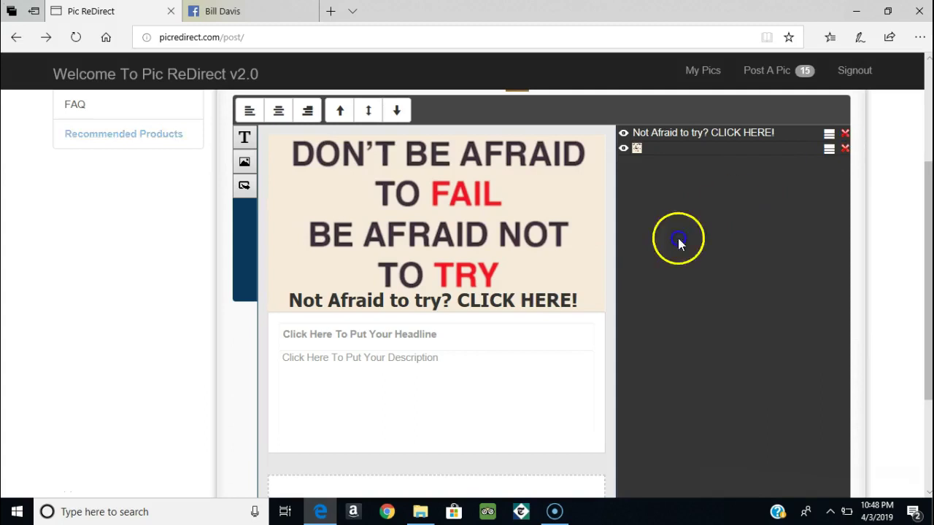
{"action": "left_click_drag", "start_coordinate": [481, 302], "coordinate": [486, 302]}
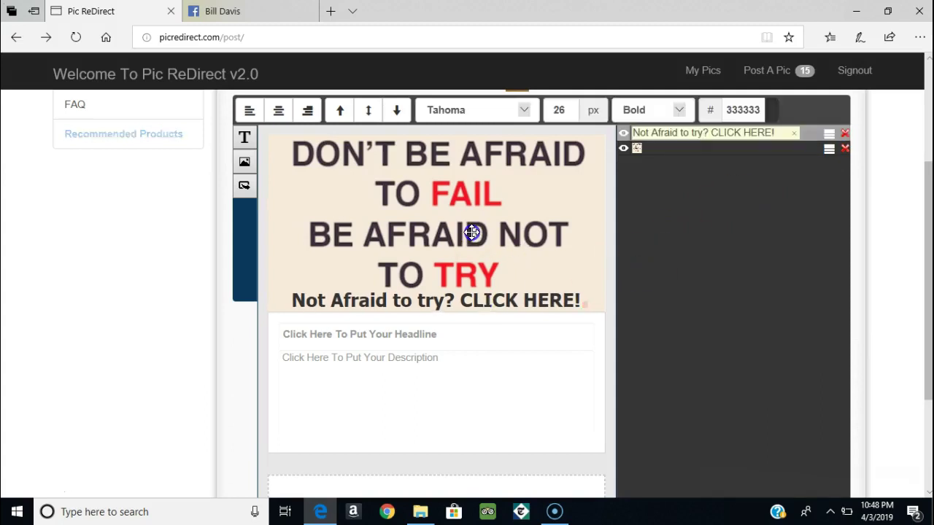
{"action": "left_click", "coordinate": [929, 482]}
{"action": "left_click", "coordinate": [397, 390]}
{"action": "left_click", "coordinate": [392, 388]}
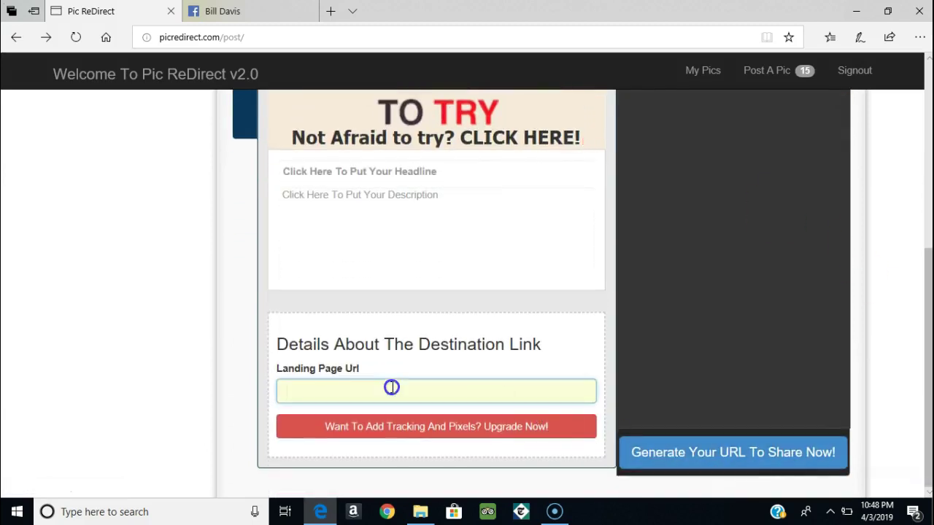
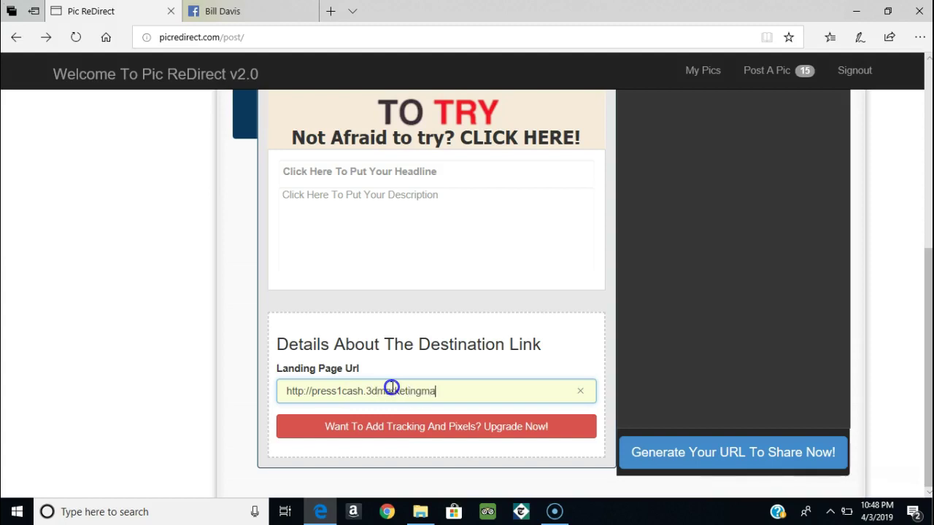
{"action": "left_click", "coordinate": [659, 454]}
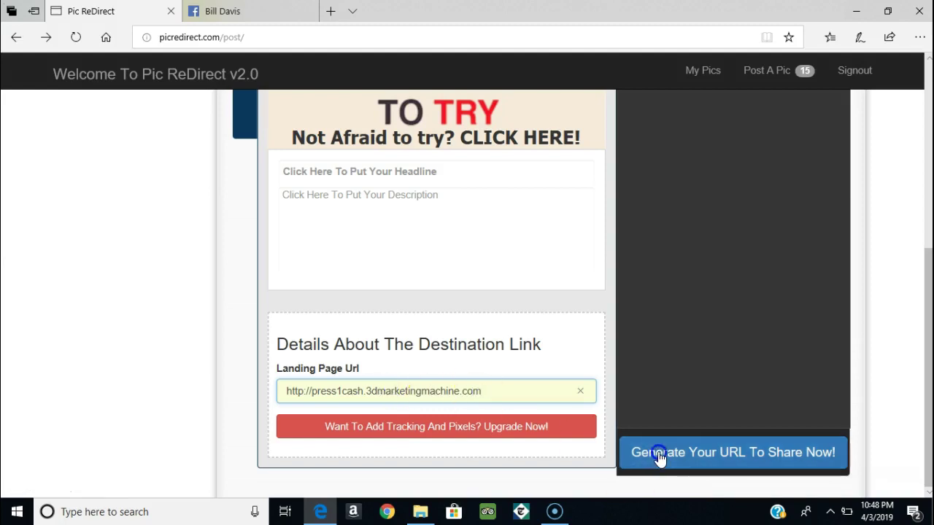
{"action": "left_click", "coordinate": [659, 454]}
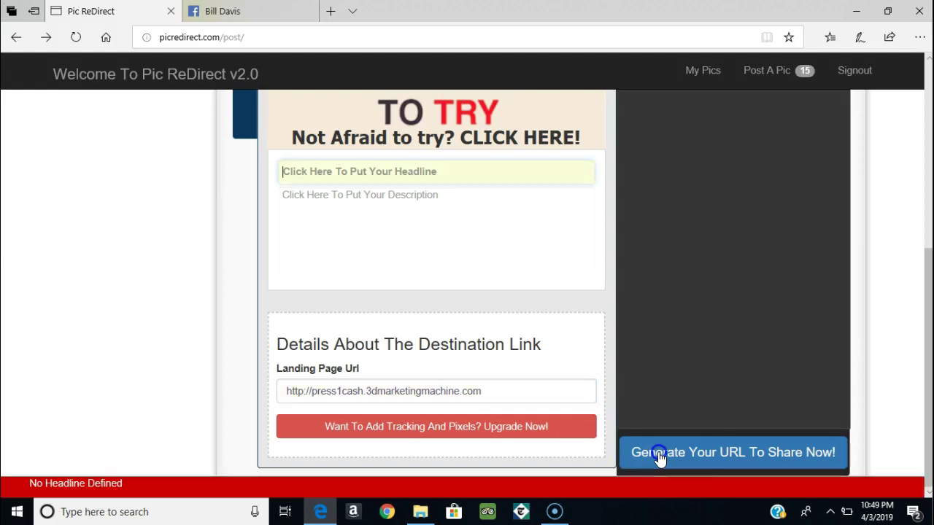
Step: Give the post the headline 'Do Not Be Afraid!' and generate its shareable URL
{"action": "left_click", "coordinate": [344, 180]}
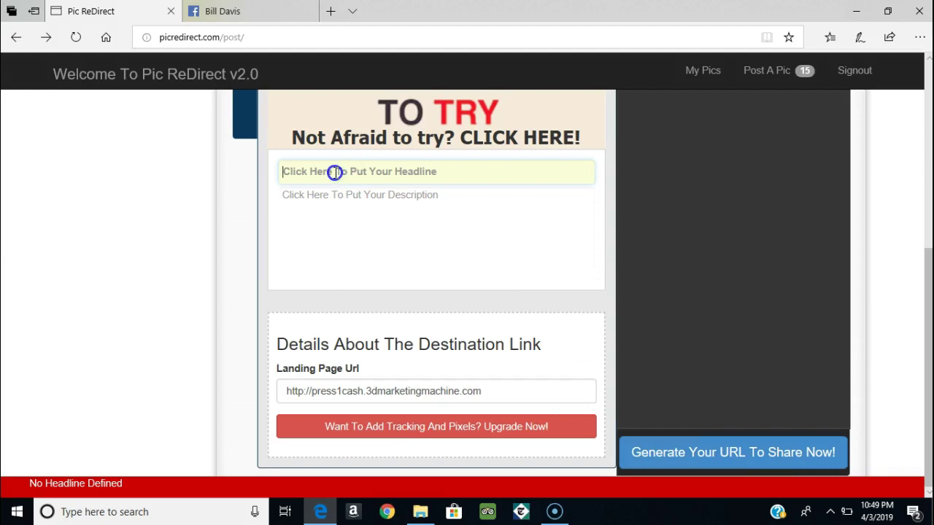
{"action": "type", "text": "Not"}
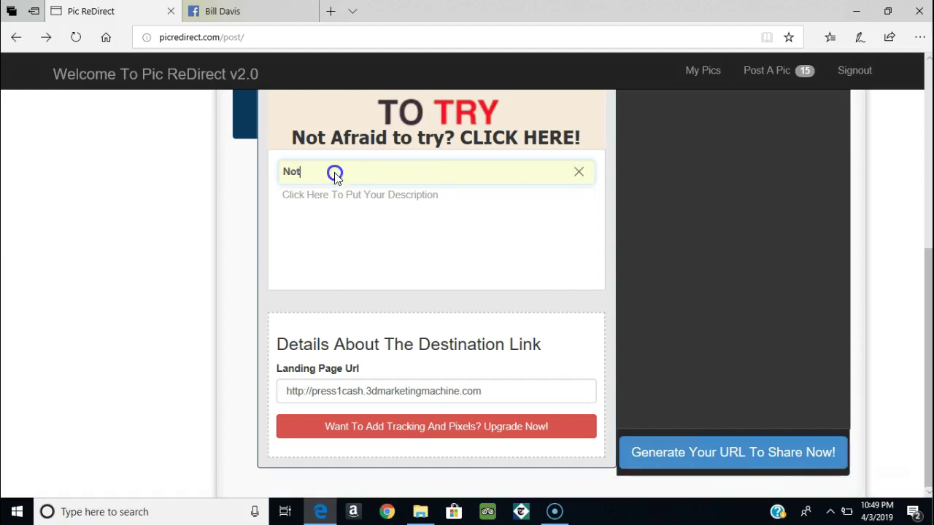
{"action": "key", "text": "BackSpace"}
{"action": "key", "text": "BackSpace"}
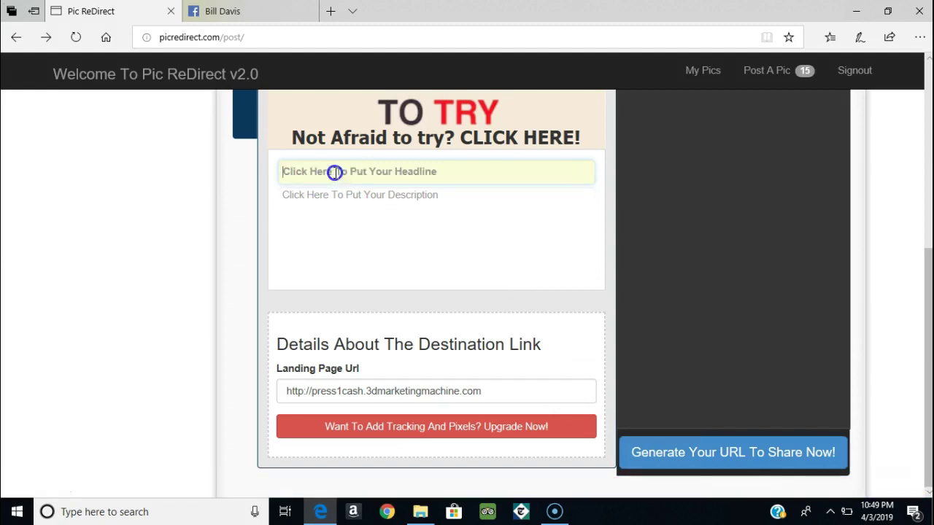
{"action": "type", "text": "Do No"}
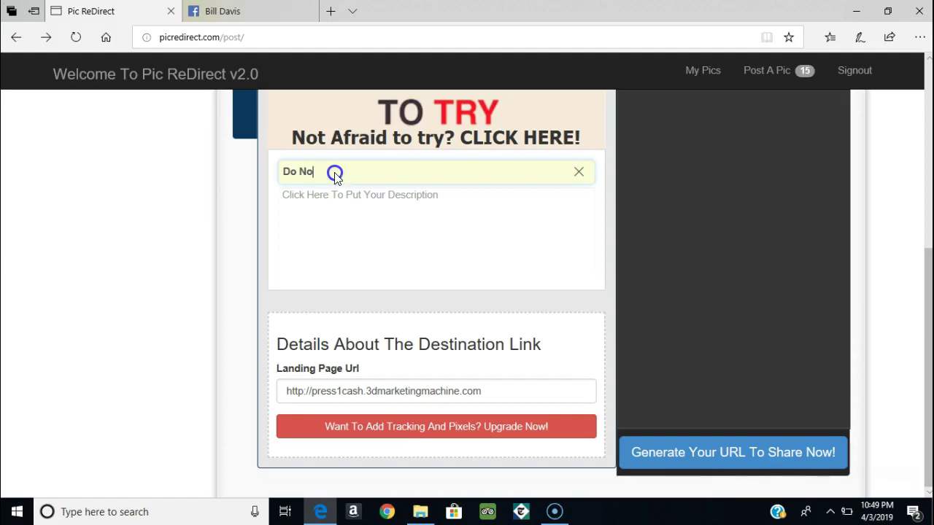
{"action": "type", "text": "t Be Afraid!"}
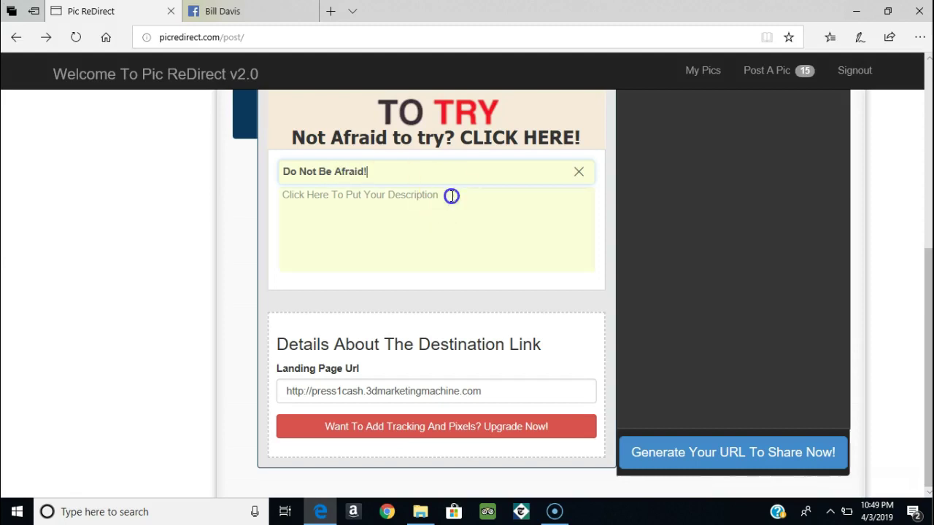
{"action": "left_click", "coordinate": [674, 462]}
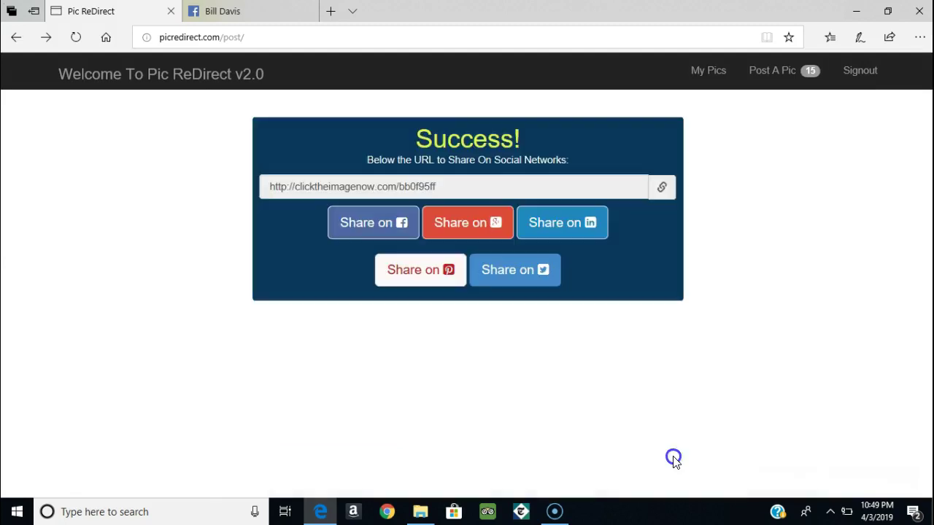
Step: Copy the 'Do Not Be Afraid!' post's clicktheimagenow.com link from the dashboard, then return to Facebook
{"action": "left_click", "coordinate": [646, 306]}
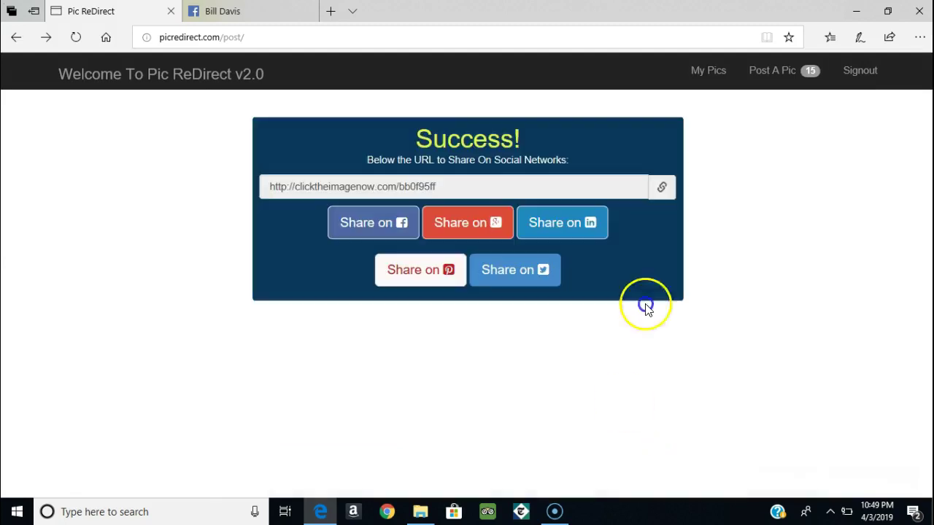
{"action": "left_click", "coordinate": [715, 73]}
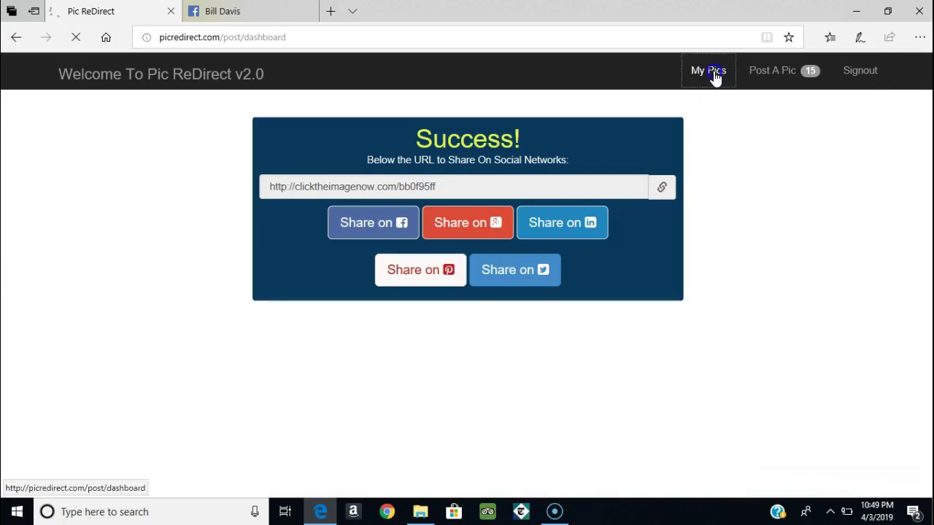
{"action": "left_click", "coordinate": [416, 150]}
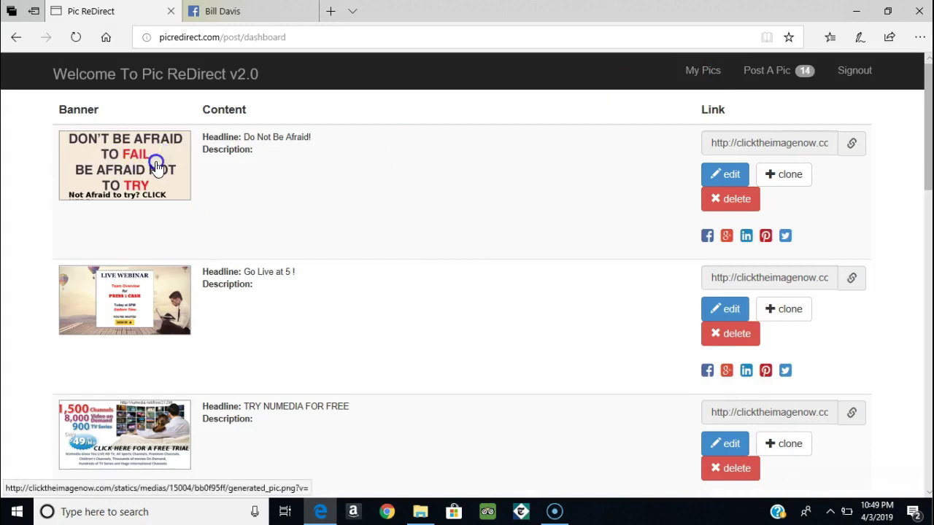
{"action": "left_click", "coordinate": [633, 209]}
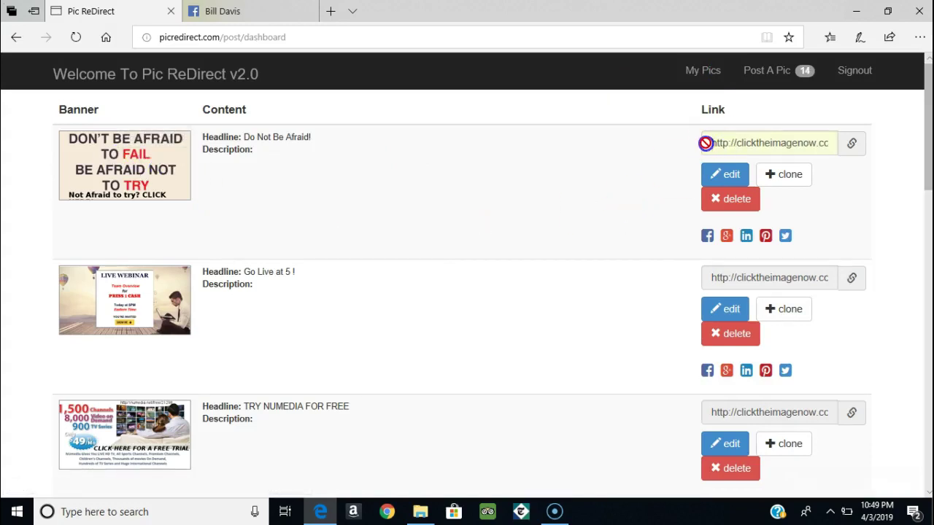
{"action": "left_click_drag", "start_coordinate": [705, 143], "coordinate": [834, 141]}
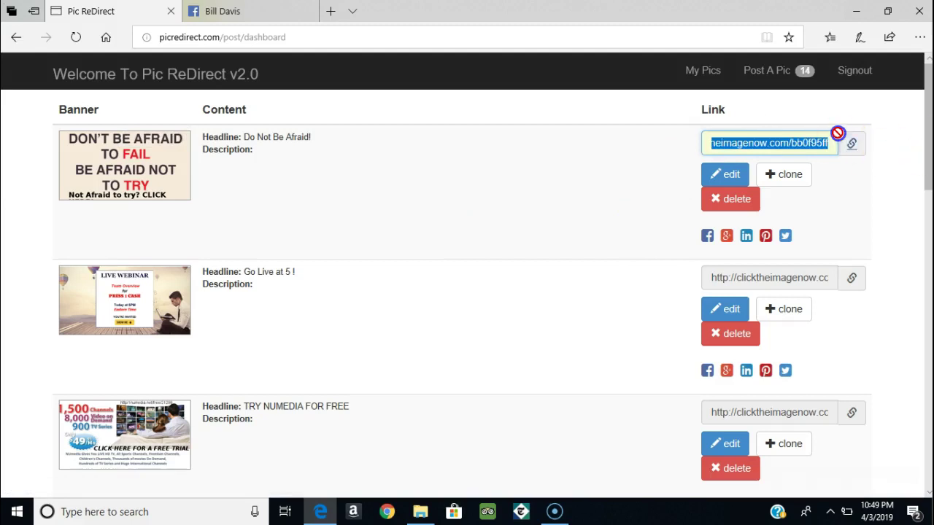
{"action": "right_click", "coordinate": [772, 146]}
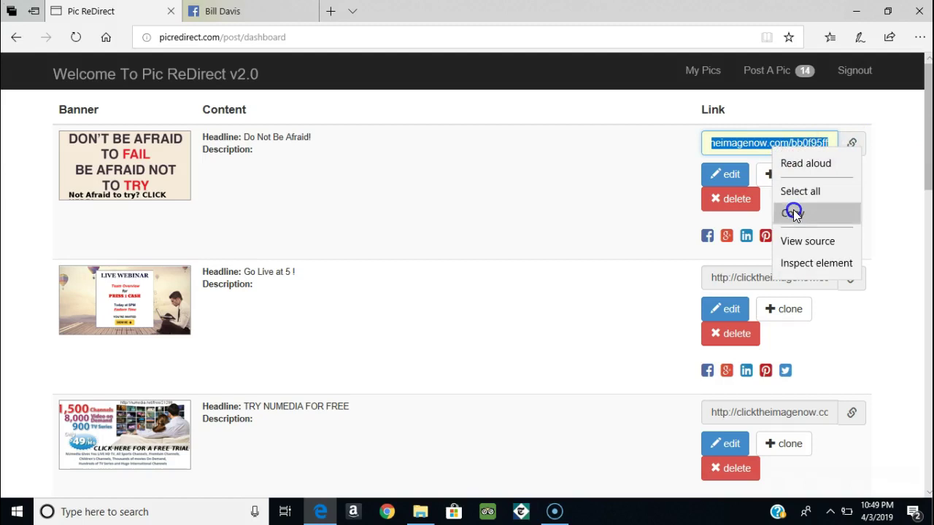
{"action": "left_click", "coordinate": [794, 211]}
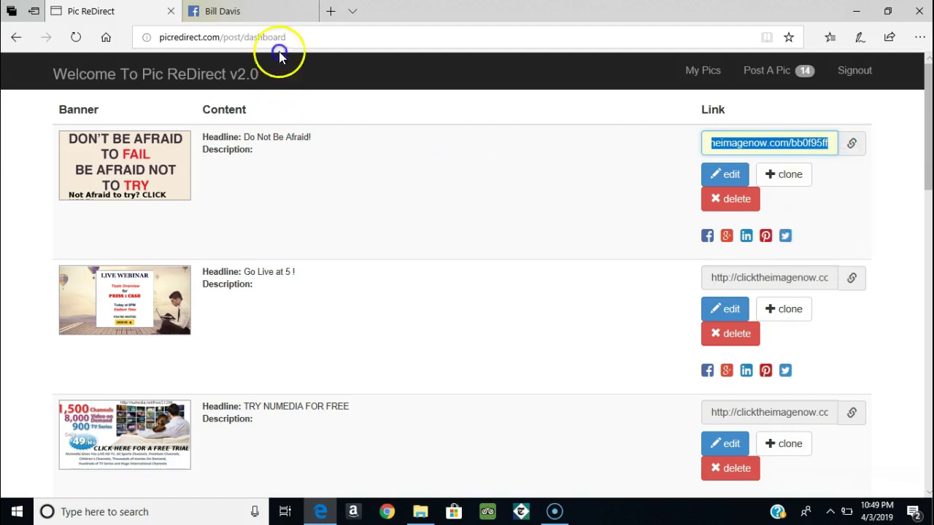
{"action": "left_click", "coordinate": [246, 15]}
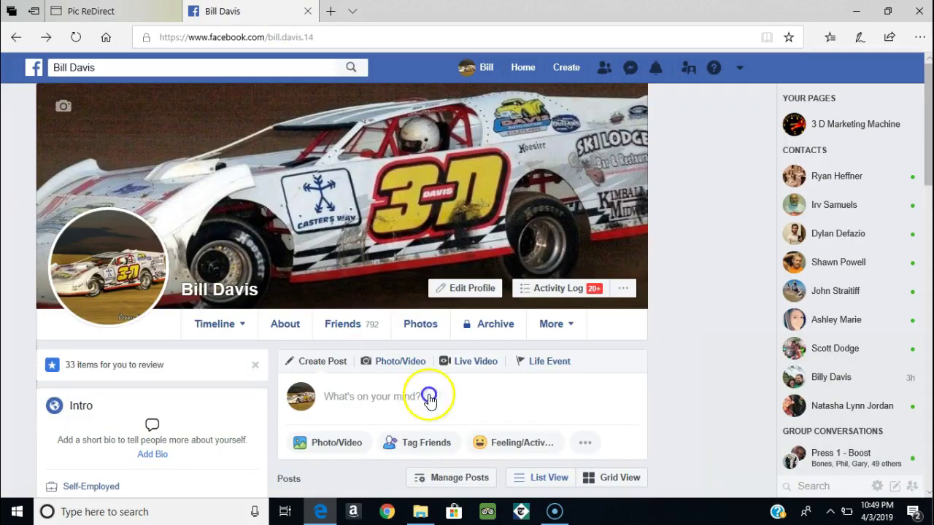
Step: Paste the clicktheimagenow.com short link into a new timeline post and share it
{"action": "left_click", "coordinate": [333, 395]}
{"action": "right_click", "coordinate": [324, 397]}
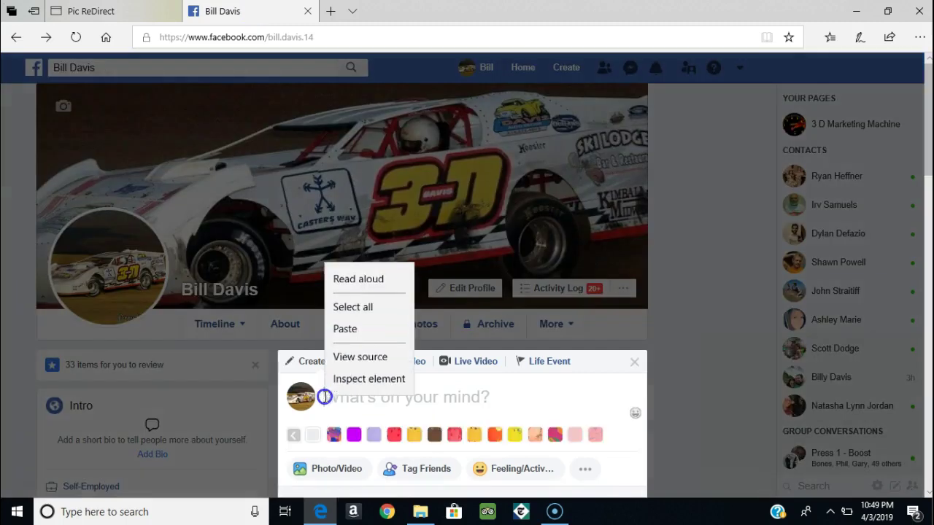
{"action": "left_click", "coordinate": [344, 329]}
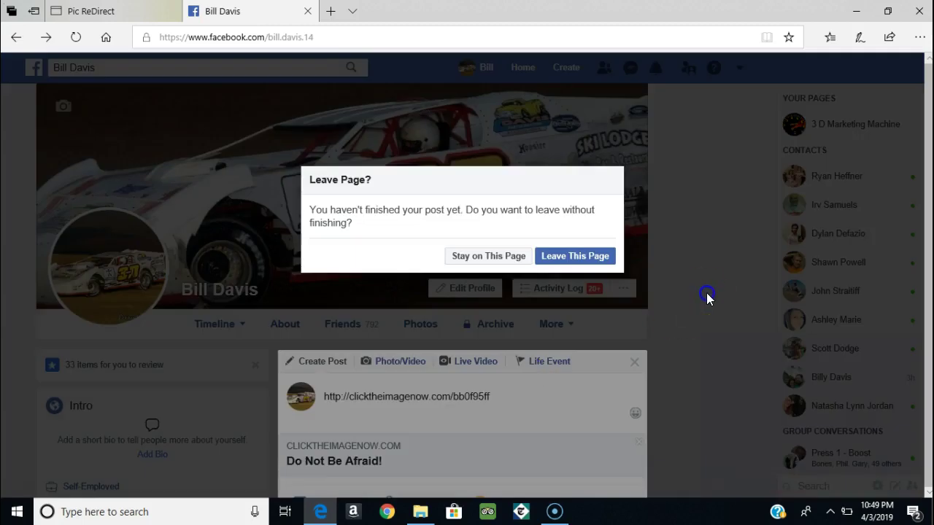
{"action": "left_click", "coordinate": [511, 256]}
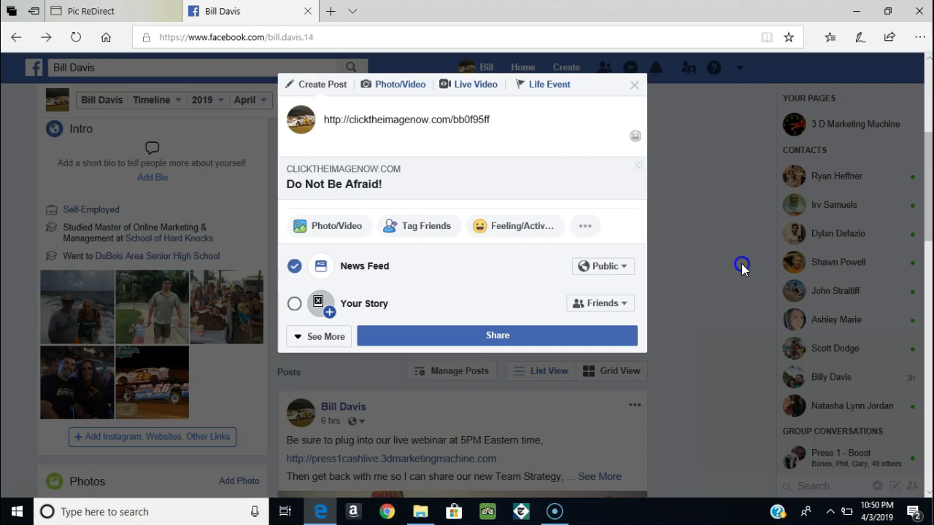
{"action": "left_click", "coordinate": [514, 337]}
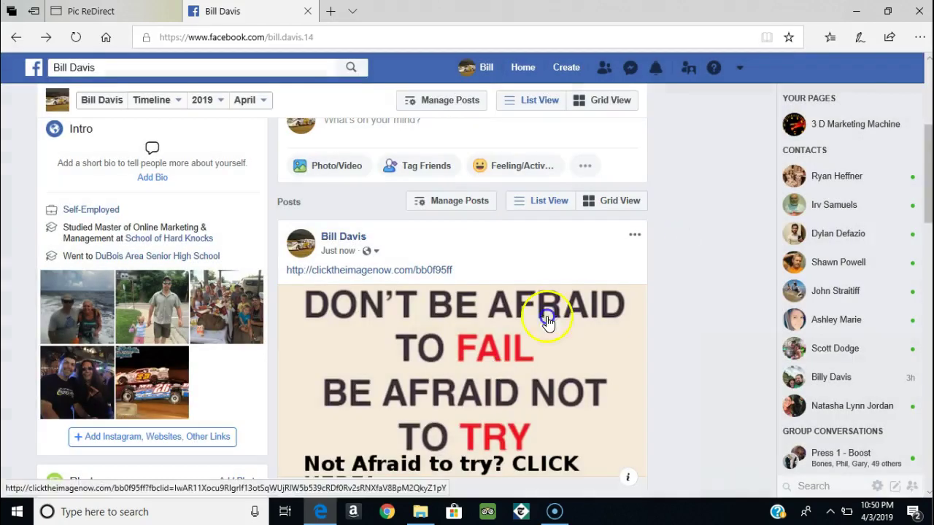
Step: Test that the post's image opens the linked page, then close that tab
{"action": "left_click", "coordinate": [634, 238]}
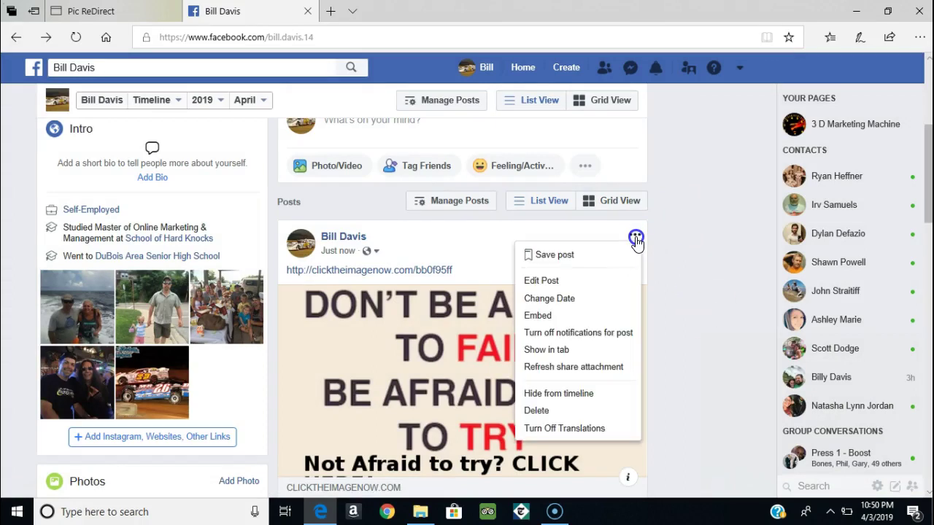
{"action": "left_click", "coordinate": [688, 225]}
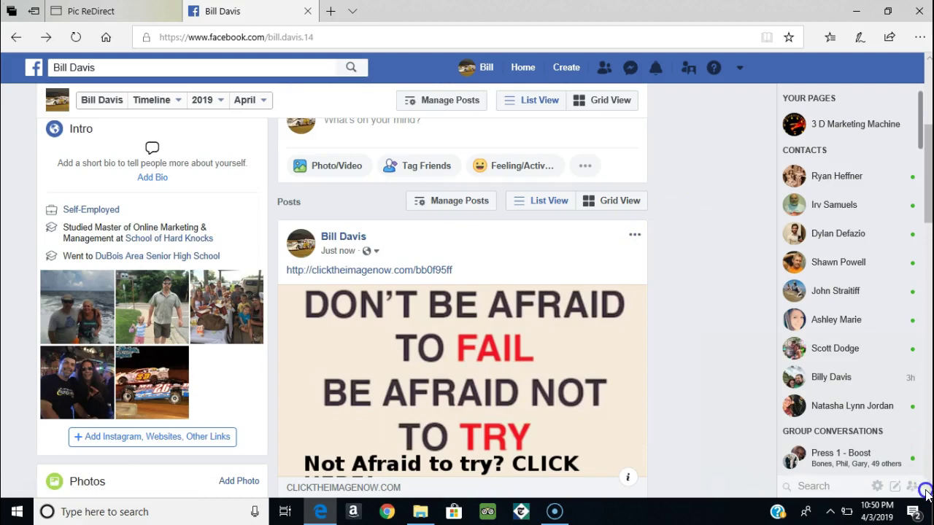
{"action": "scroll", "coordinate": [927, 493], "scroll_direction": "down", "scroll_amount": 2}
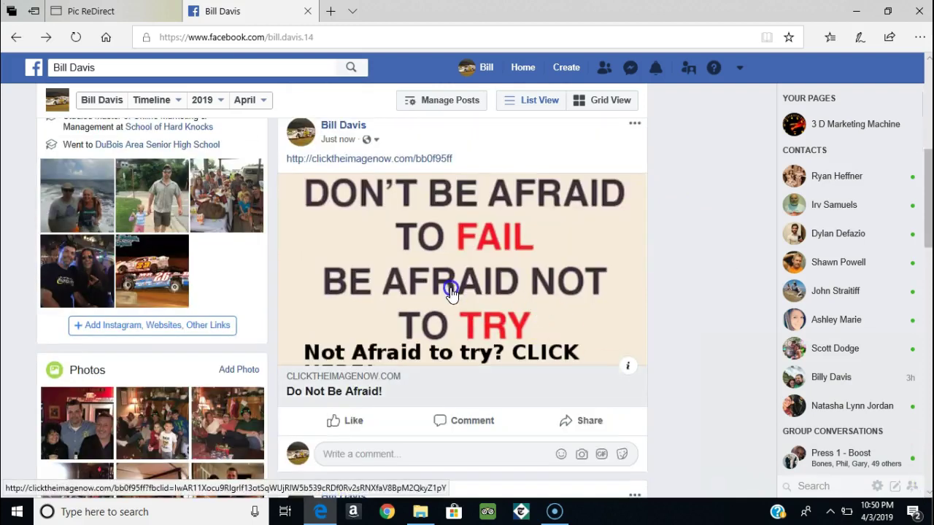
{"action": "left_click", "coordinate": [448, 277]}
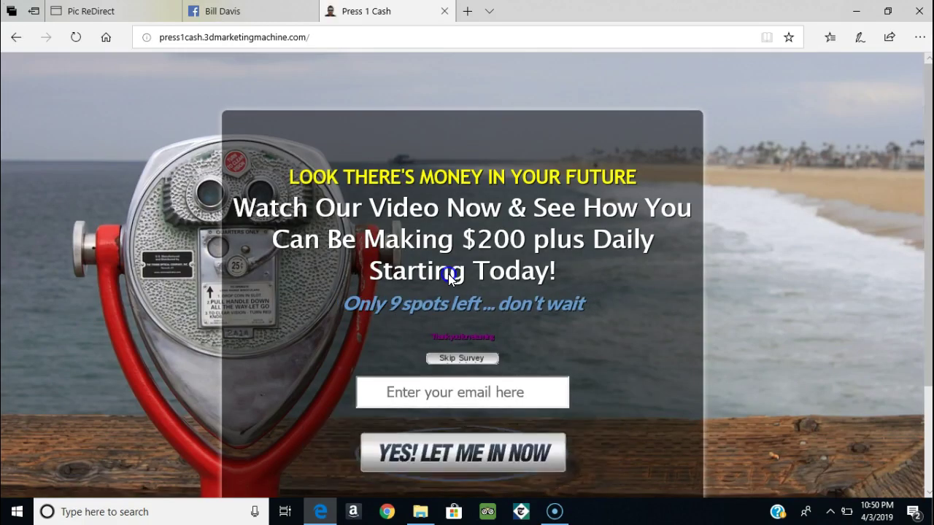
{"action": "left_click", "coordinate": [444, 11]}
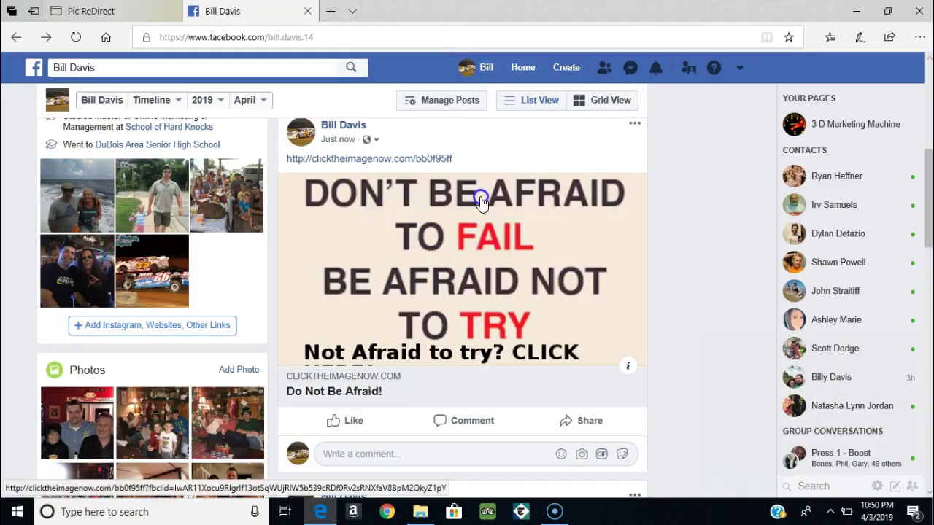
Step: Open the short-link post in Facebook's Edit Post dialog instead of deleting it
{"action": "left_click", "coordinate": [636, 126]}
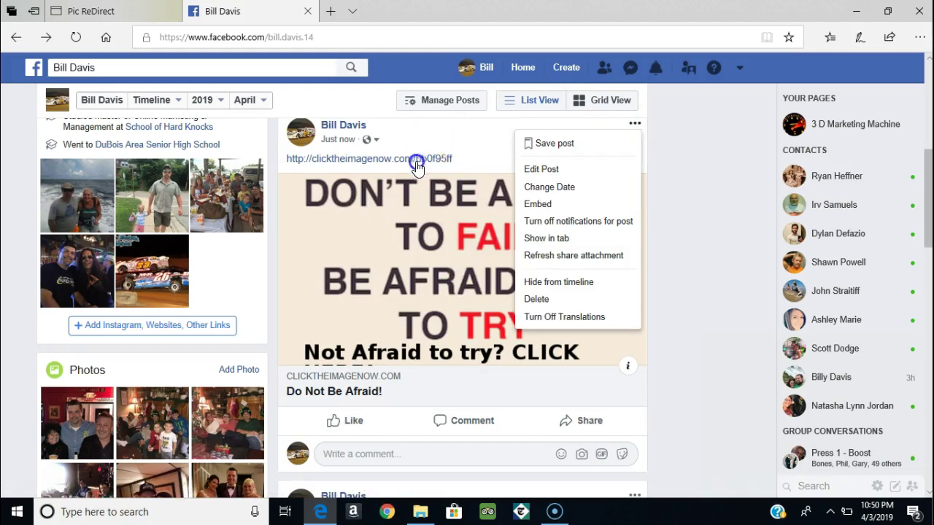
{"action": "left_click", "coordinate": [557, 300]}
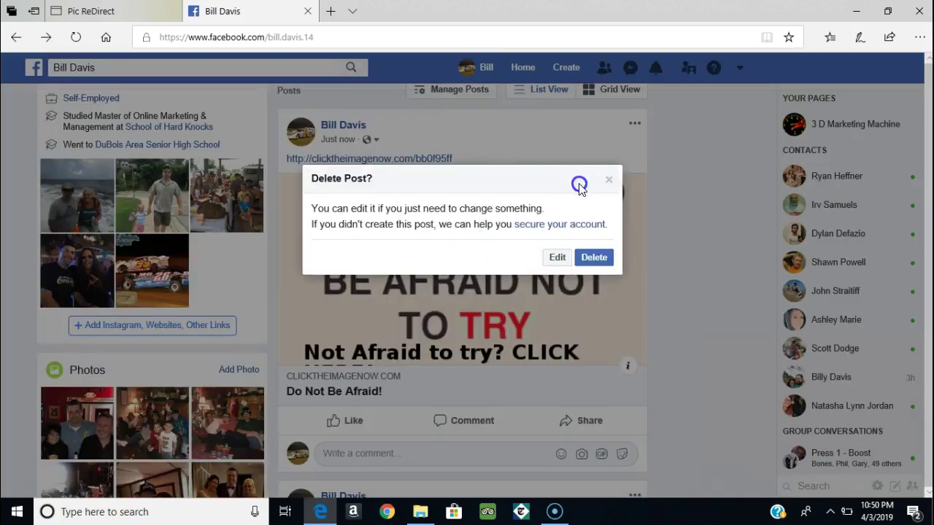
{"action": "left_click", "coordinate": [556, 258]}
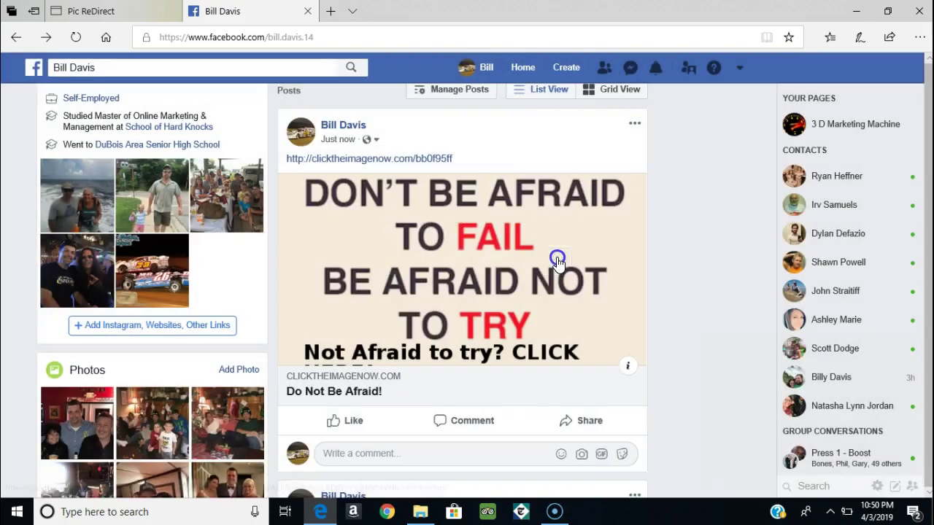
{"action": "left_click", "coordinate": [634, 125]}
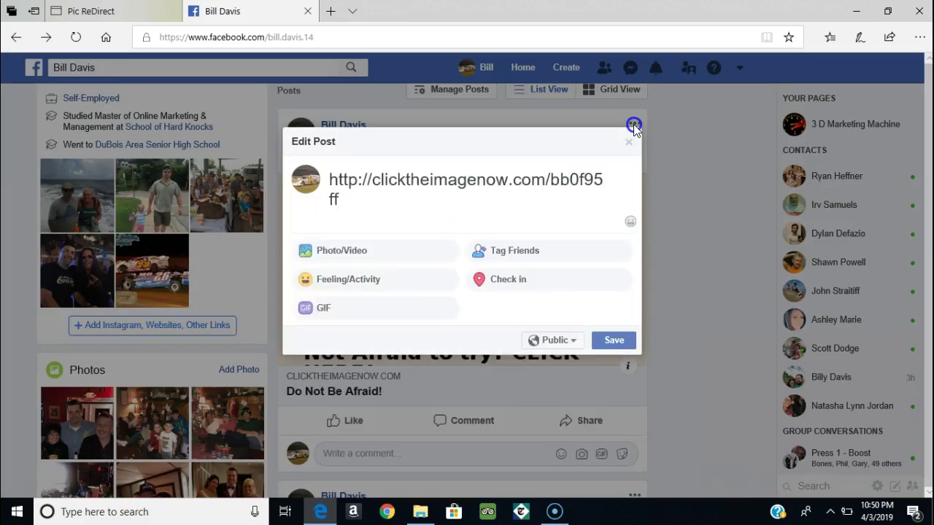
Step: Delete the URL text from the post, save it, and confirm the image still opens press1cash
{"action": "left_click", "coordinate": [505, 179]}
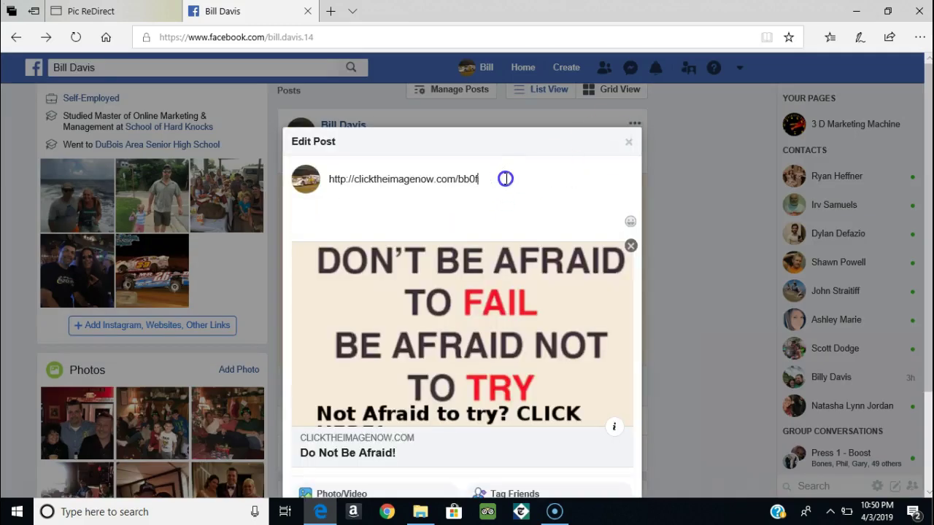
{"action": "key", "text": "BackSpace"}
{"action": "key", "text": "BackSpace"}
{"action": "key", "text": "BackSpace"}
{"action": "key", "text": "BackSpace"}
{"action": "key", "text": "BackSpace"}
{"action": "key", "text": "BackSpace"}
{"action": "key", "text": "BackSpace"}
{"action": "key", "text": "BackSpace"}
{"action": "key", "text": "BackSpace"}
{"action": "key", "text": "BackSpace"}
{"action": "key", "text": "BackSpace"}
{"action": "key", "text": "BackSpace"}
{"action": "key", "text": "BackSpace"}
{"action": "key", "text": "BackSpace"}
{"action": "key", "text": "BackSpace"}
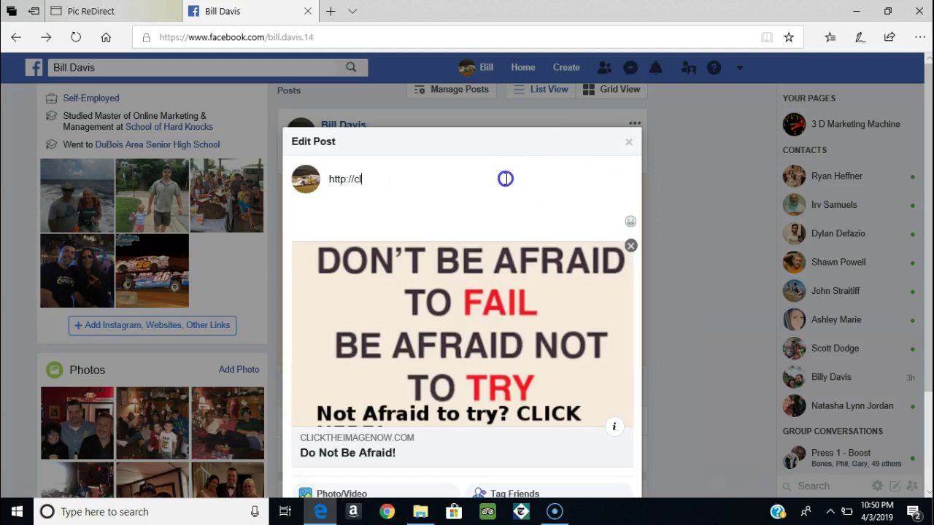
{"action": "key", "text": "BackSpace"}
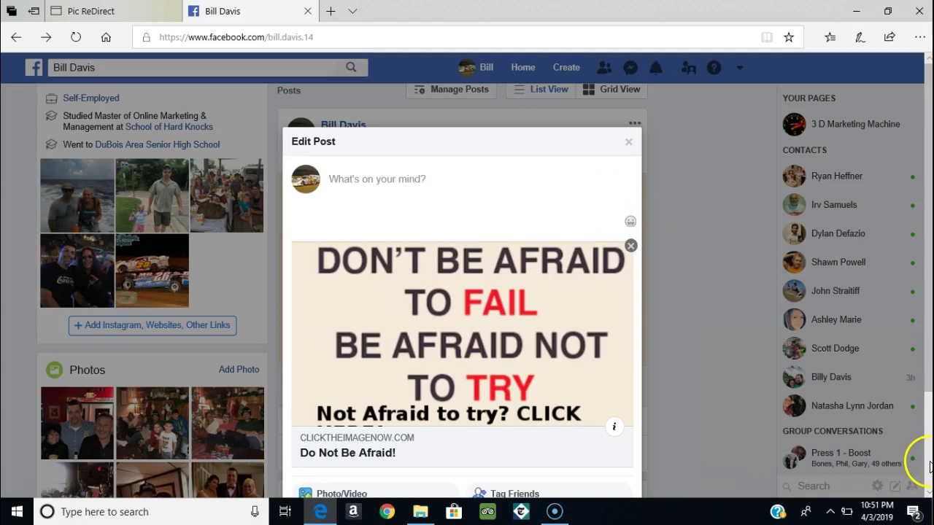
{"action": "scroll", "coordinate": [917, 455], "scroll_direction": "down", "scroll_amount": 2}
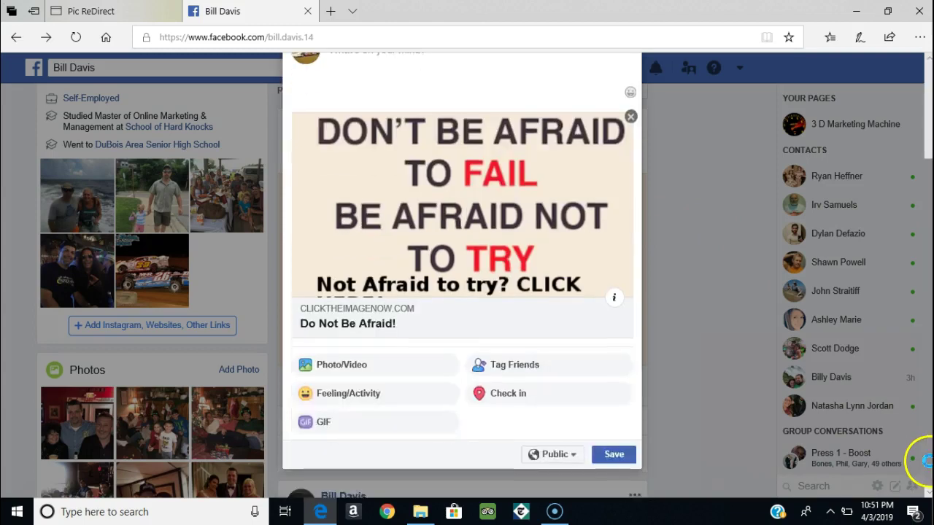
{"action": "left_click", "coordinate": [614, 460]}
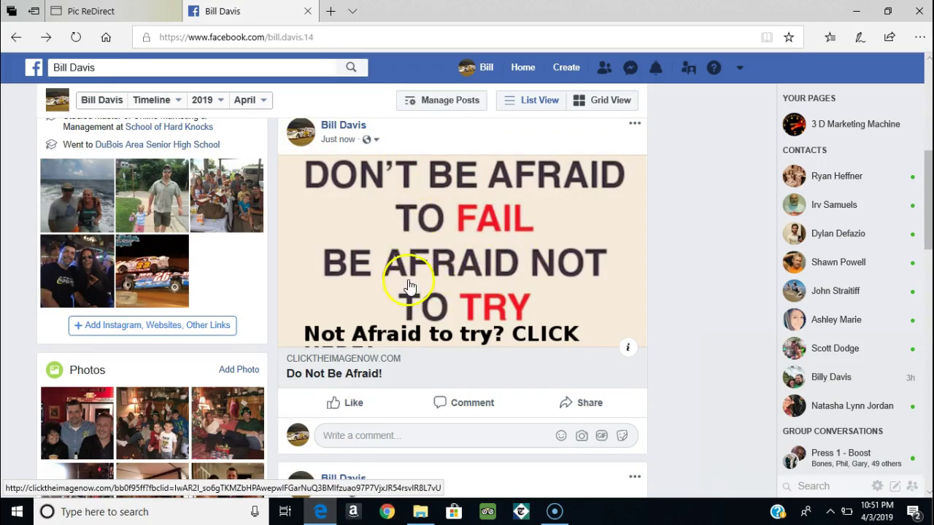
{"action": "left_click", "coordinate": [459, 249]}
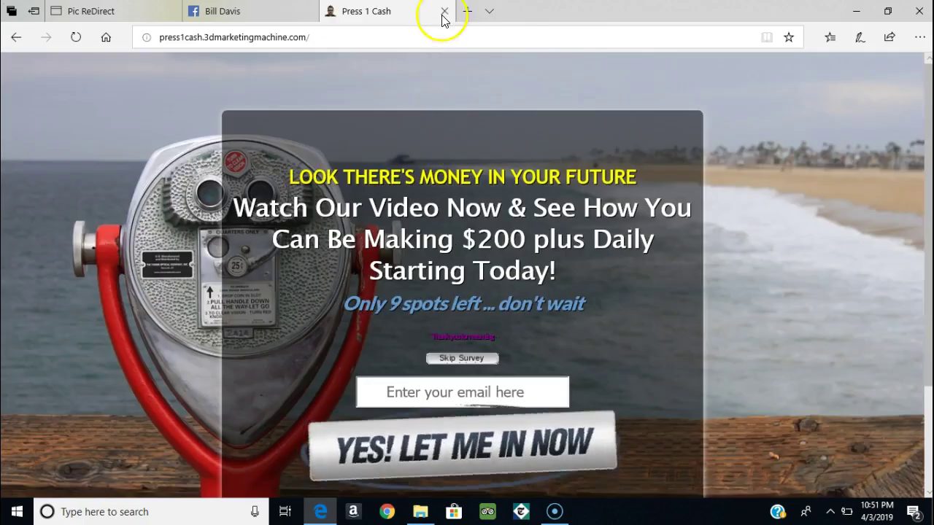
{"action": "left_click", "coordinate": [445, 11]}
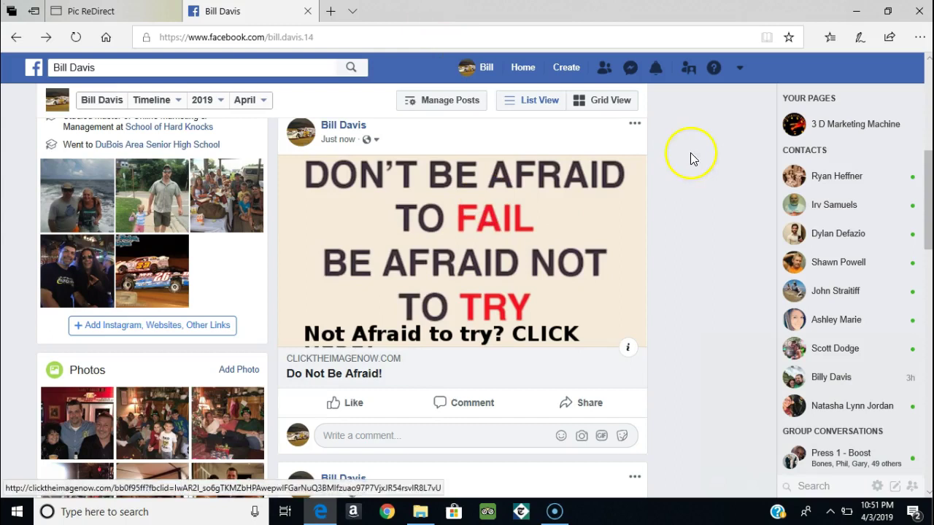
Step: Reopen the image-only post in Edit Post and place the caret in its empty text field
{"action": "scroll", "coordinate": [928, 63], "scroll_direction": "up", "scroll_amount": 2}
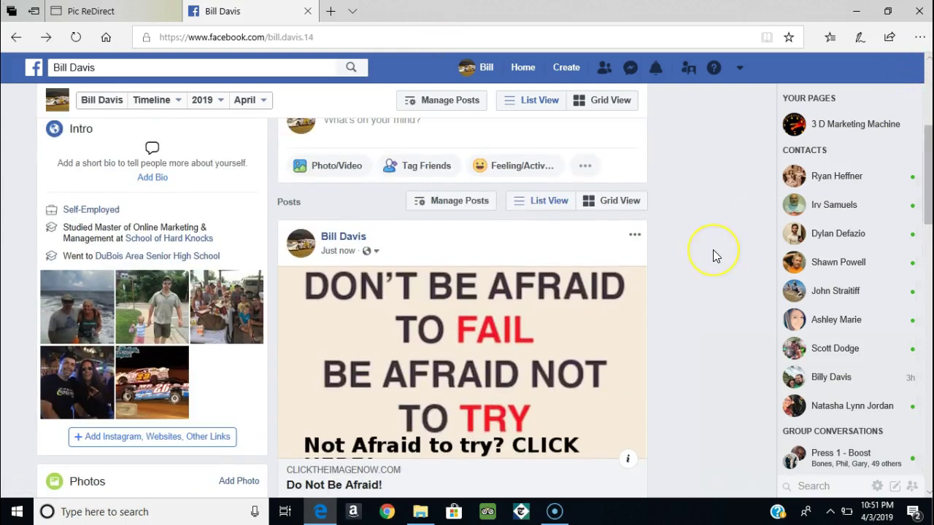
{"action": "left_click", "coordinate": [634, 238]}
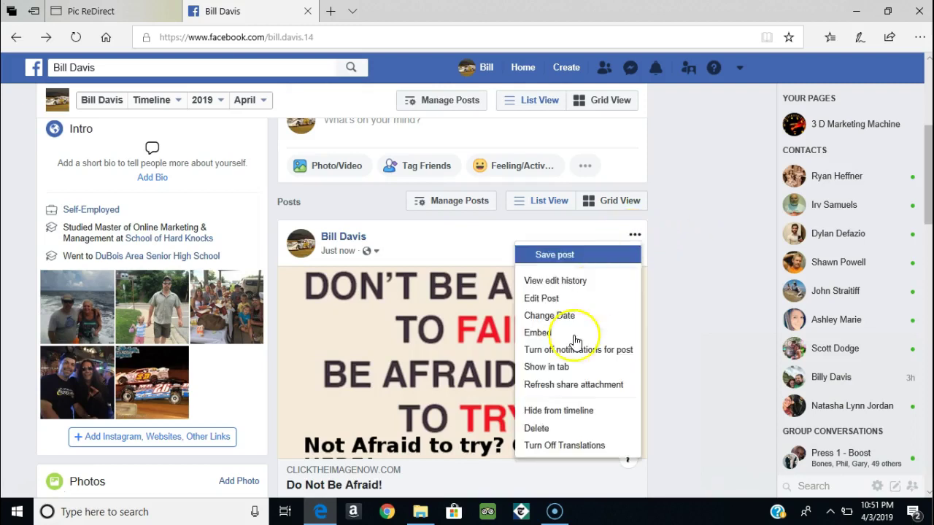
{"action": "left_click", "coordinate": [548, 432]}
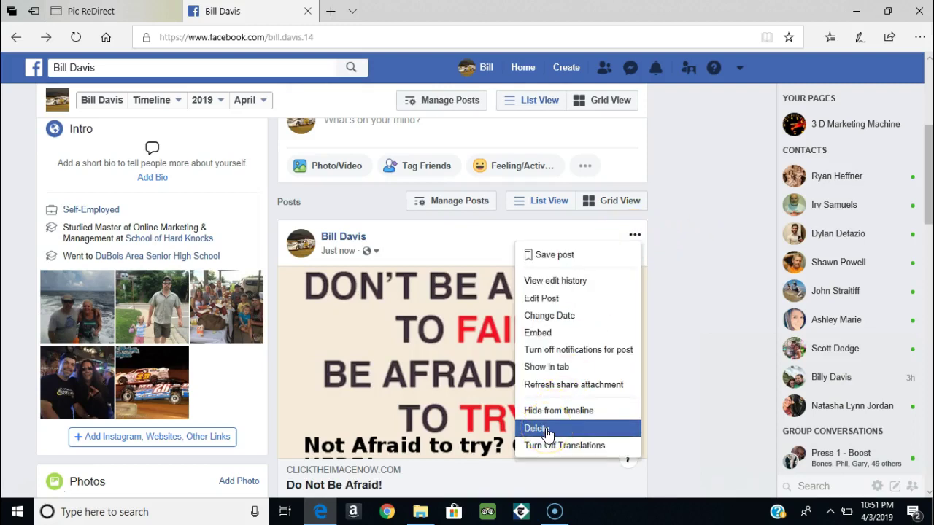
{"action": "left_click", "coordinate": [547, 305]}
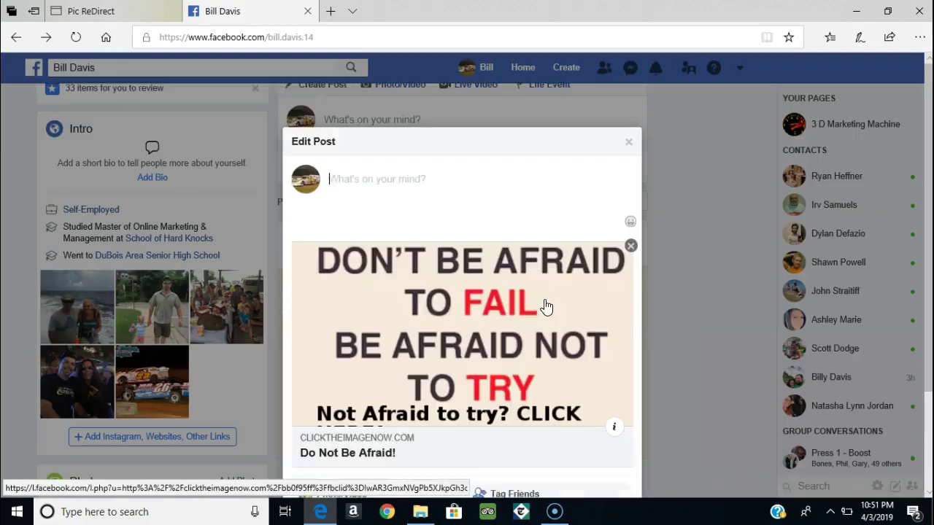
{"action": "left_click", "coordinate": [445, 231]}
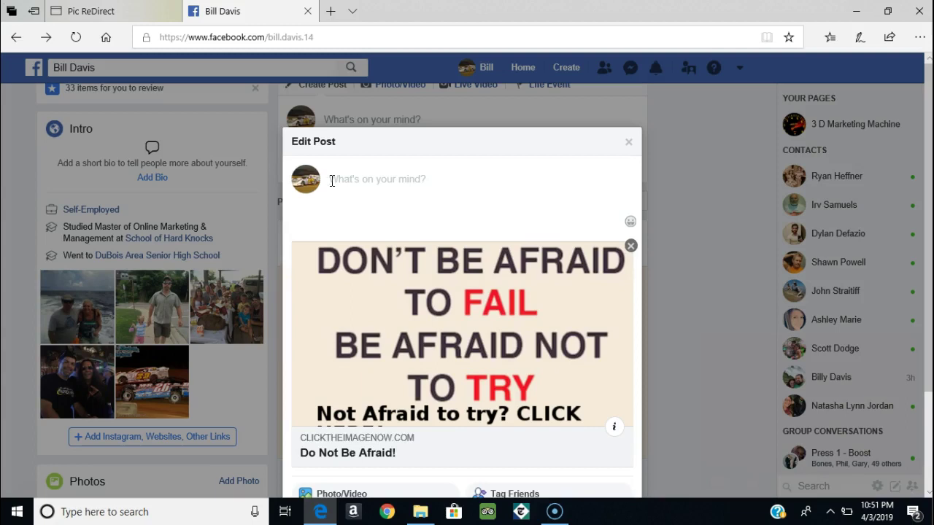
{"action": "type", "text": "You have to be willing"}
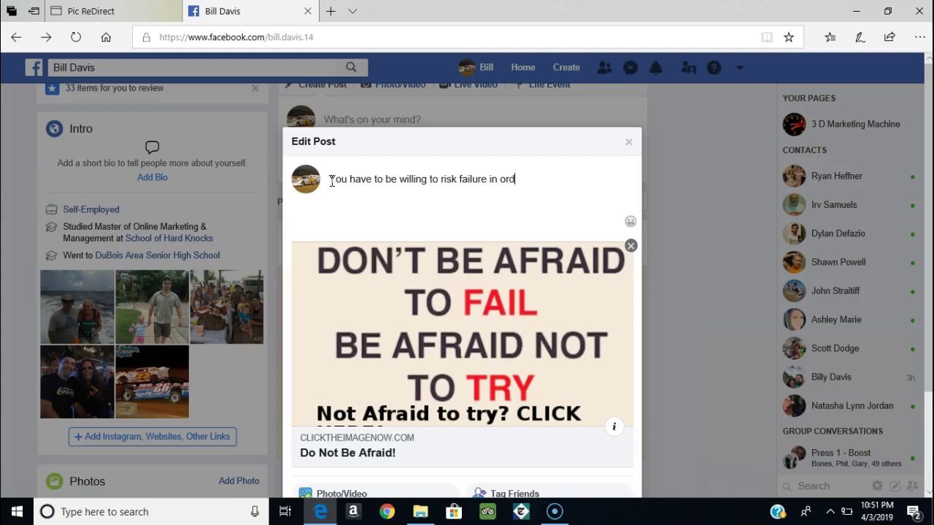
{"action": "type", "text": "to succeed"}
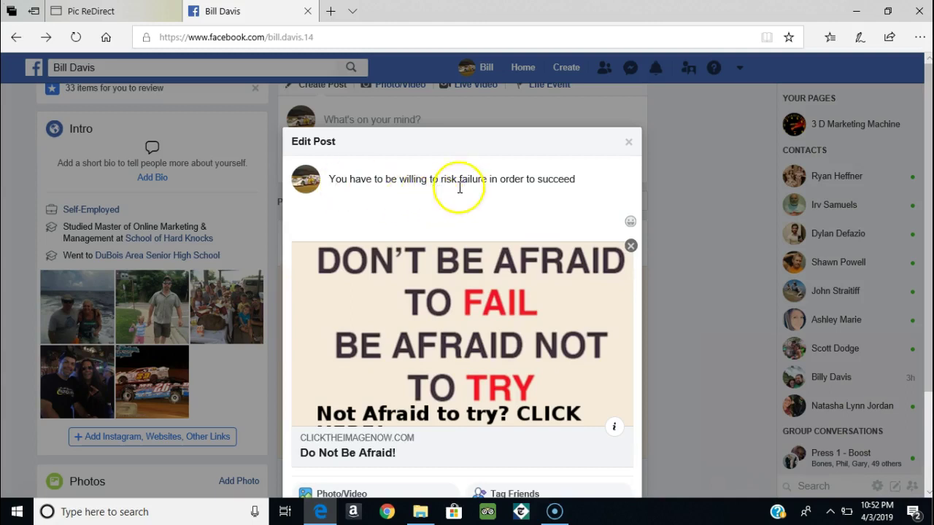
{"action": "right_click", "coordinate": [332, 197]}
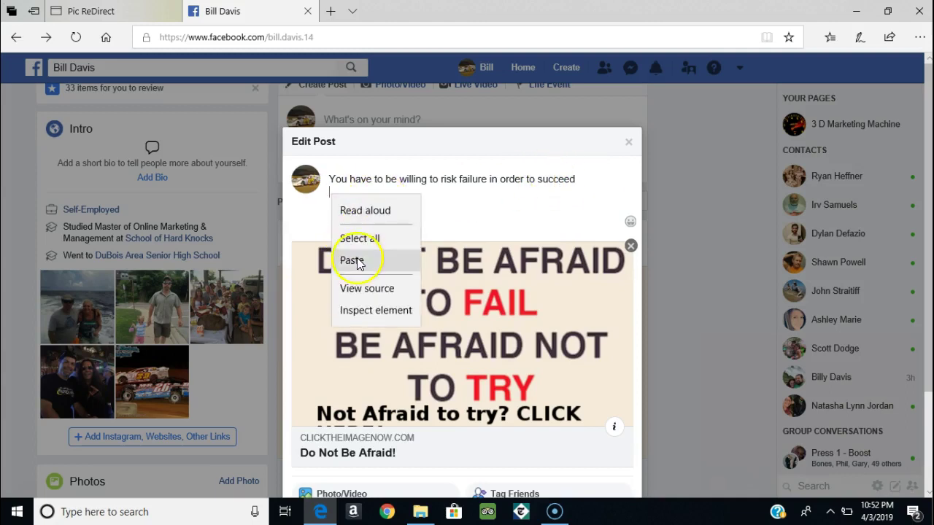
{"action": "left_click", "coordinate": [354, 257]}
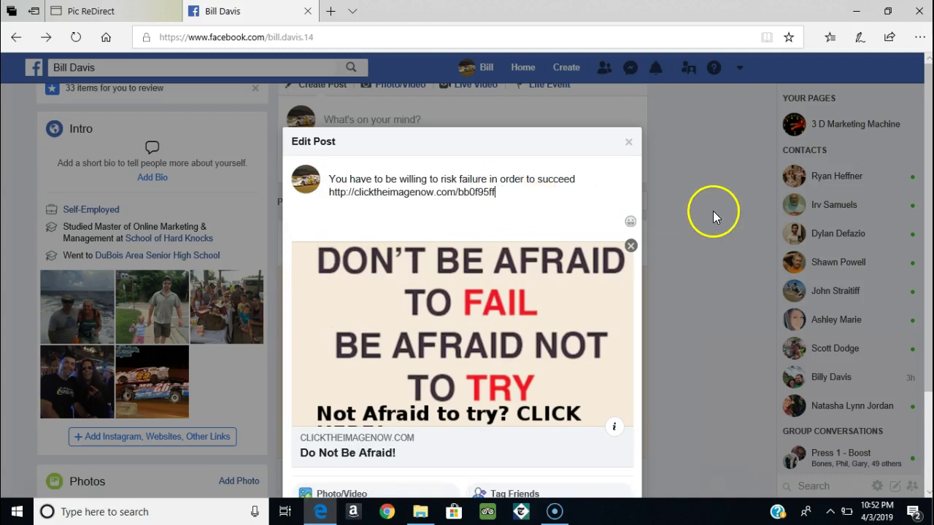
{"action": "scroll", "coordinate": [912, 467], "scroll_direction": "down", "scroll_amount": 2}
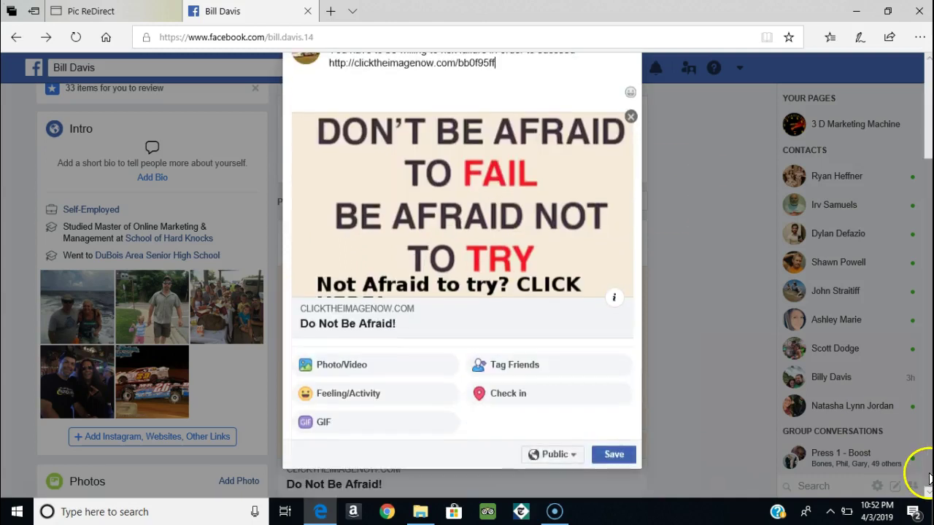
{"action": "left_click", "coordinate": [617, 455]}
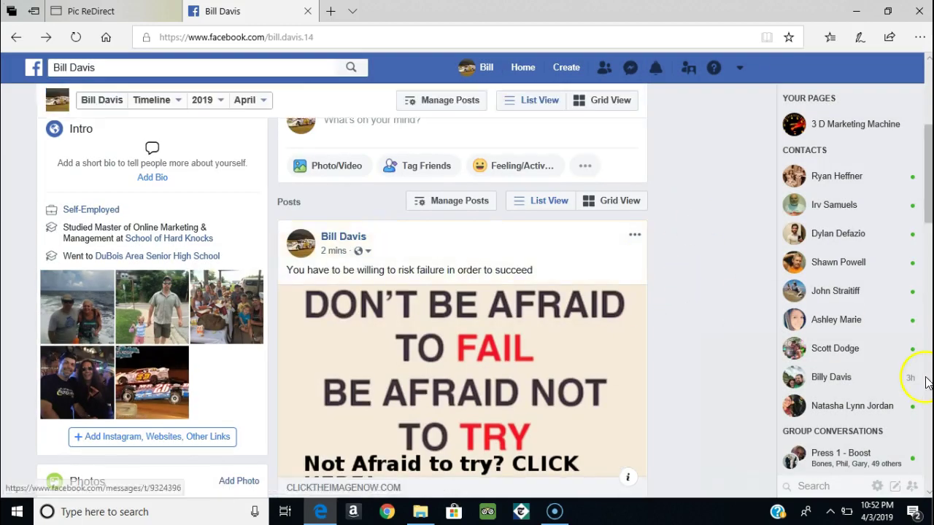
Step: Confirm the post's image link opens the press1cash landing page, then close that tab
{"action": "scroll", "coordinate": [921, 493], "scroll_direction": "down", "scroll_amount": 3}
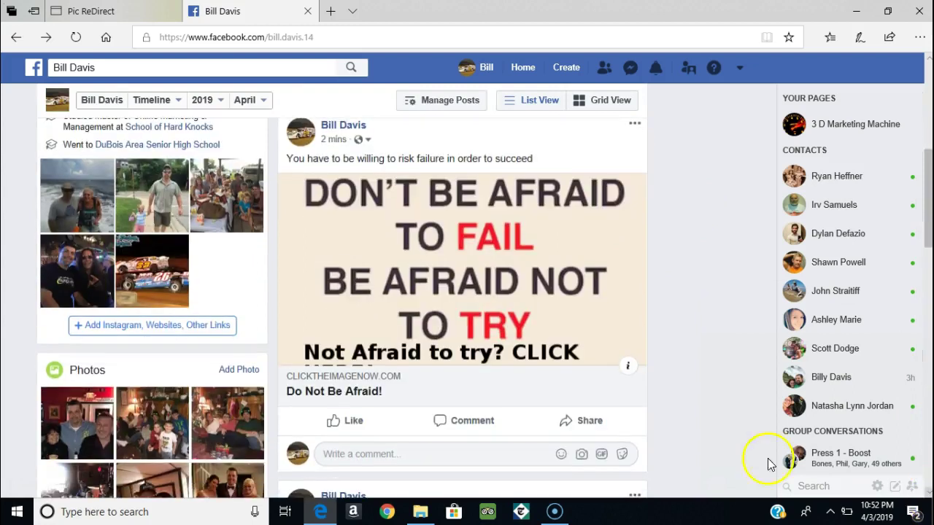
{"action": "left_click", "coordinate": [478, 283]}
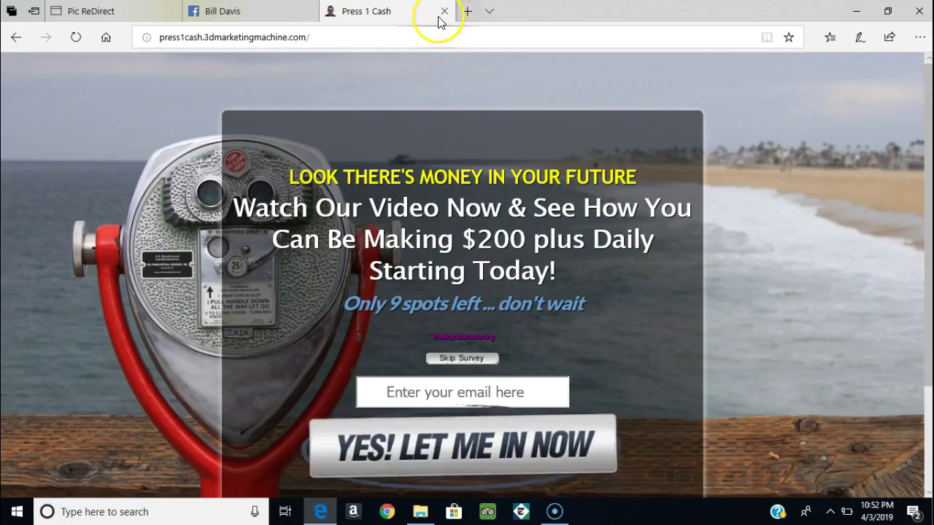
{"action": "left_click", "coordinate": [444, 12]}
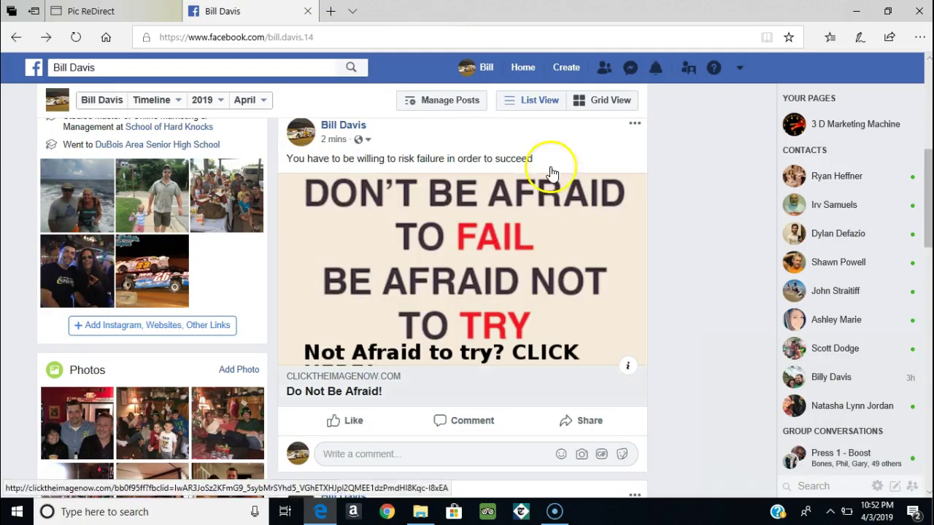
Step: Reopen the post in Edit Post with the caret at the end of the link
{"action": "left_click", "coordinate": [637, 127]}
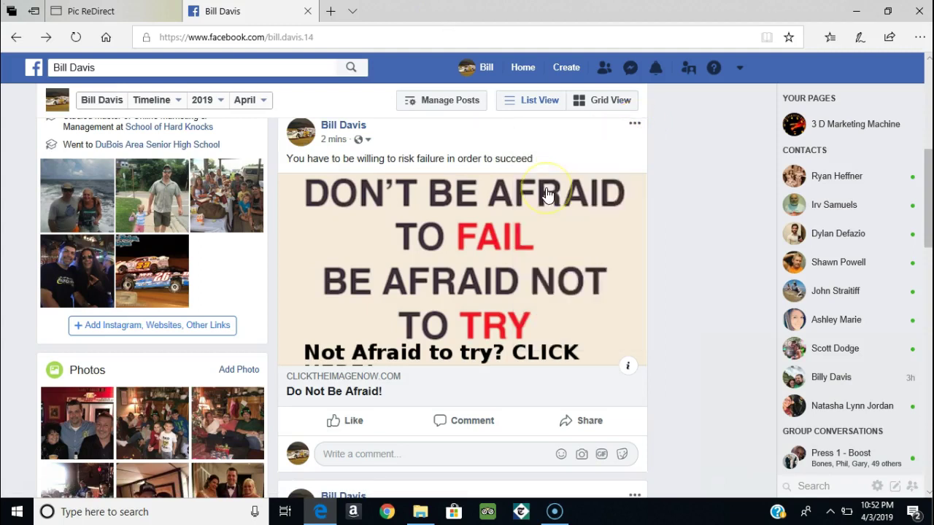
{"action": "left_click", "coordinate": [547, 188]}
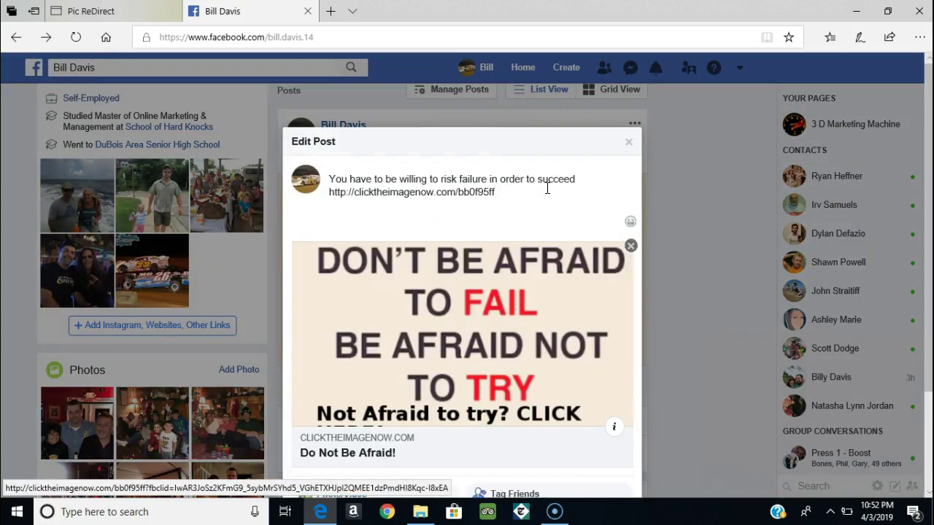
{"action": "left_click", "coordinate": [502, 199]}
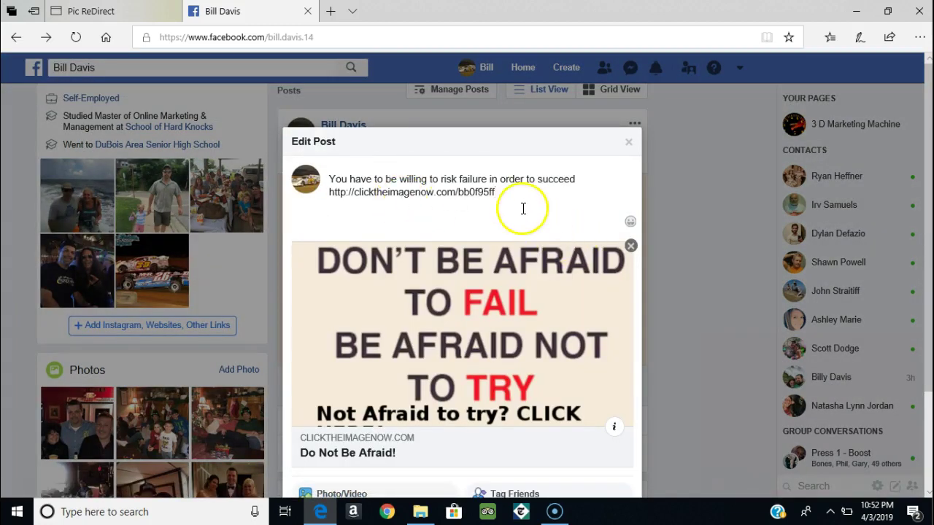
Step: Copy the caption together with its link text
{"action": "left_click_drag", "start_coordinate": [494, 192], "coordinate": [330, 180]}
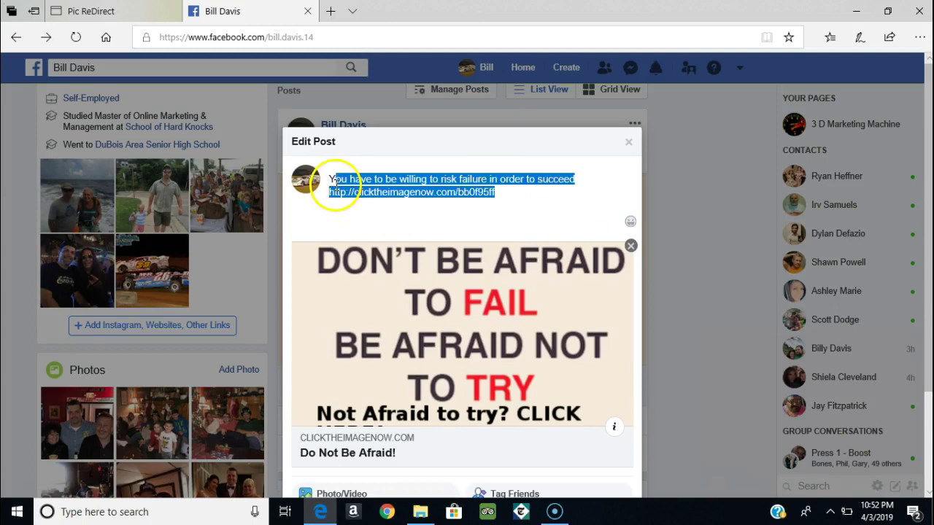
{"action": "right_click", "coordinate": [375, 183]}
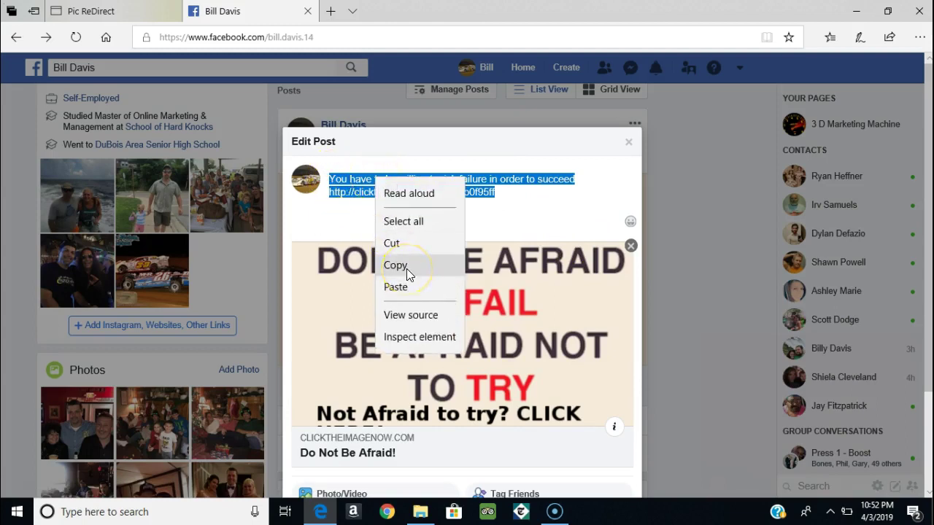
{"action": "left_click", "coordinate": [407, 268]}
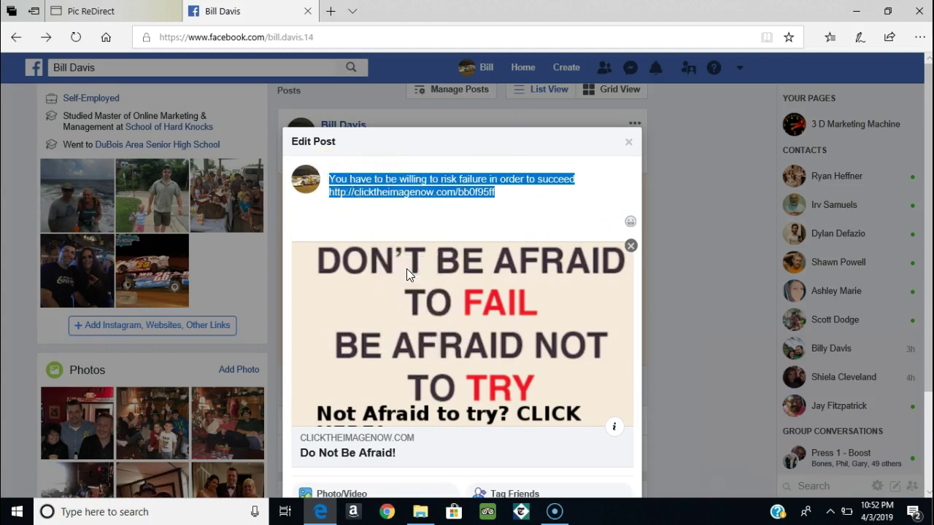
Step: Erase the link text and save the post showing only the caption
{"action": "left_click", "coordinate": [503, 195]}
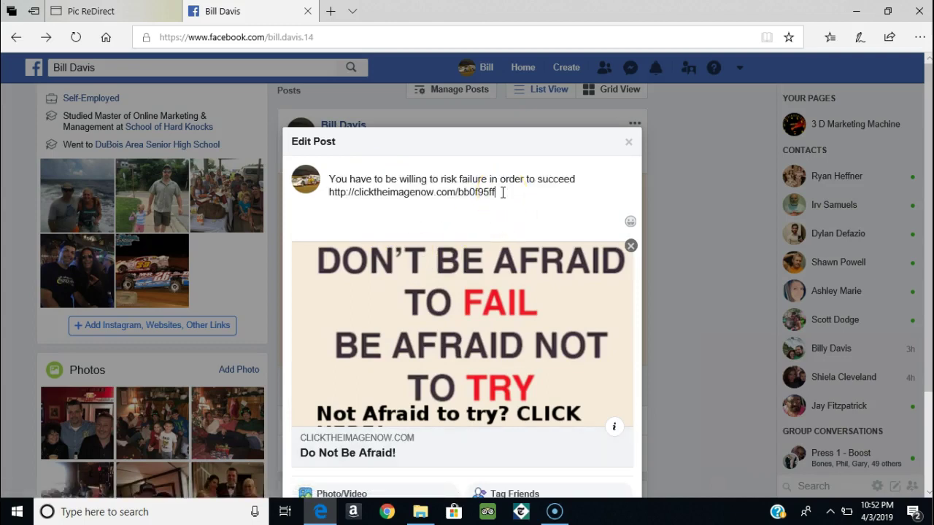
{"action": "key", "text": "BackSpace"}
{"action": "key", "text": "BackSpace"}
{"action": "key", "text": "BackSpace"}
{"action": "key", "text": "BackSpace"}
{"action": "key", "text": "BackSpace"}
{"action": "key", "text": "BackSpace"}
{"action": "key", "text": "BackSpace"}
{"action": "key", "text": "BackSpace"}
{"action": "key", "text": "BackSpace"}
{"action": "key", "text": "BackSpace"}
{"action": "key", "text": "BackSpace"}
{"action": "key", "text": "BackSpace"}
{"action": "key", "text": "BackSpace"}
{"action": "key", "text": "BackSpace"}
{"action": "key", "text": "BackSpace"}
{"action": "key", "text": "BackSpace"}
{"action": "key", "text": "BackSpace"}
{"action": "key", "text": "BackSpace"}
{"action": "key", "text": "BackSpace"}
{"action": "key", "text": "BackSpace"}
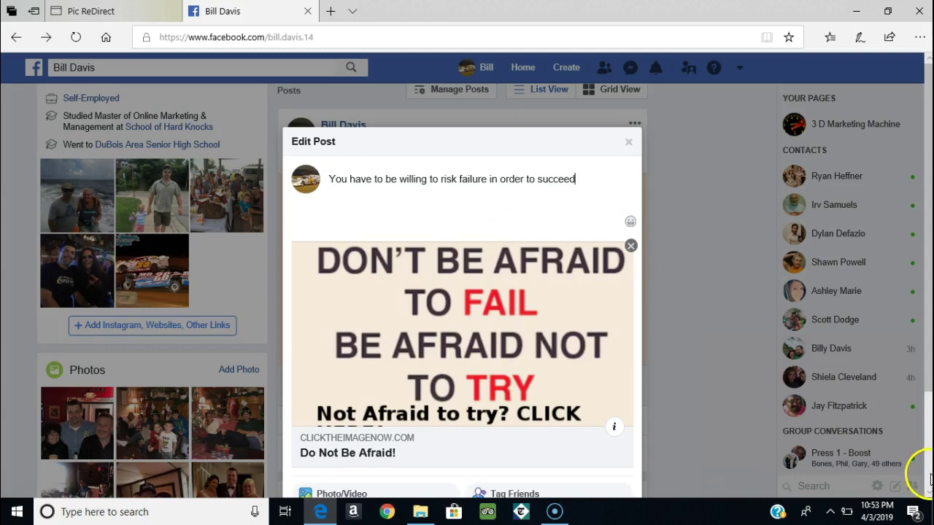
{"action": "scroll", "coordinate": [925, 474], "scroll_direction": "down", "scroll_amount": 2}
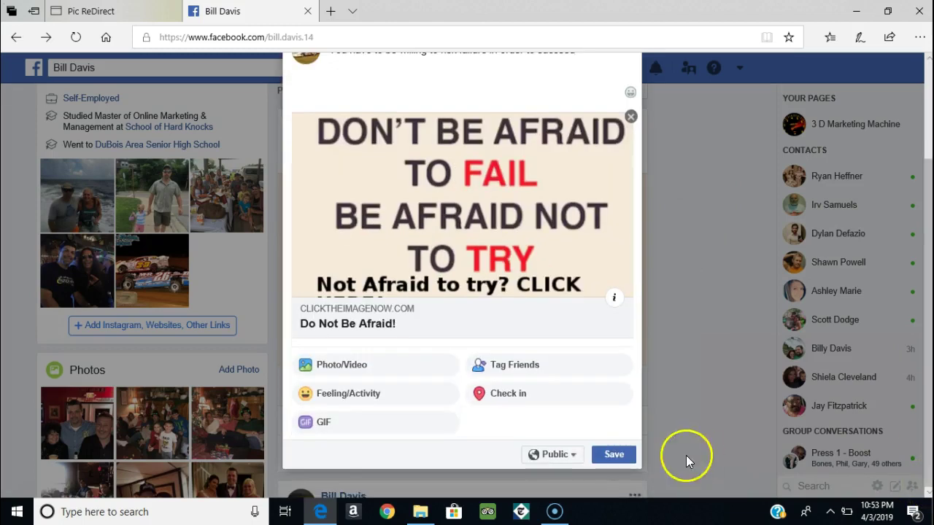
{"action": "left_click", "coordinate": [615, 454]}
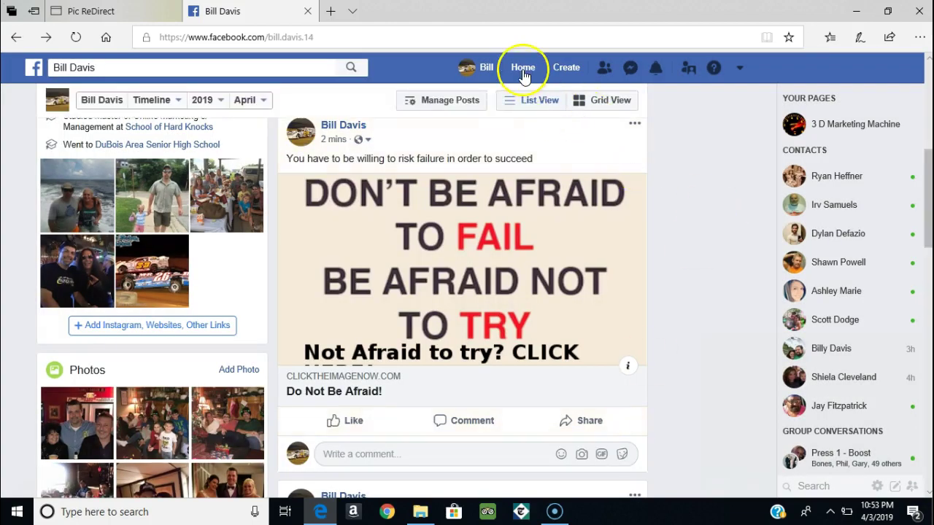
Step: Go Home, then open Advertise Your Business or Page For Free 24/7 from your Groups list
{"action": "left_click", "coordinate": [523, 71]}
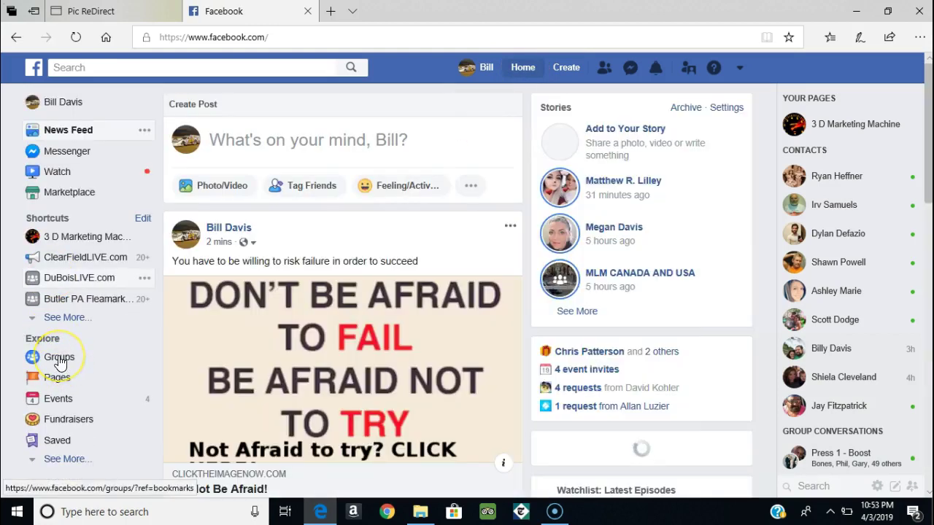
{"action": "left_click", "coordinate": [59, 359]}
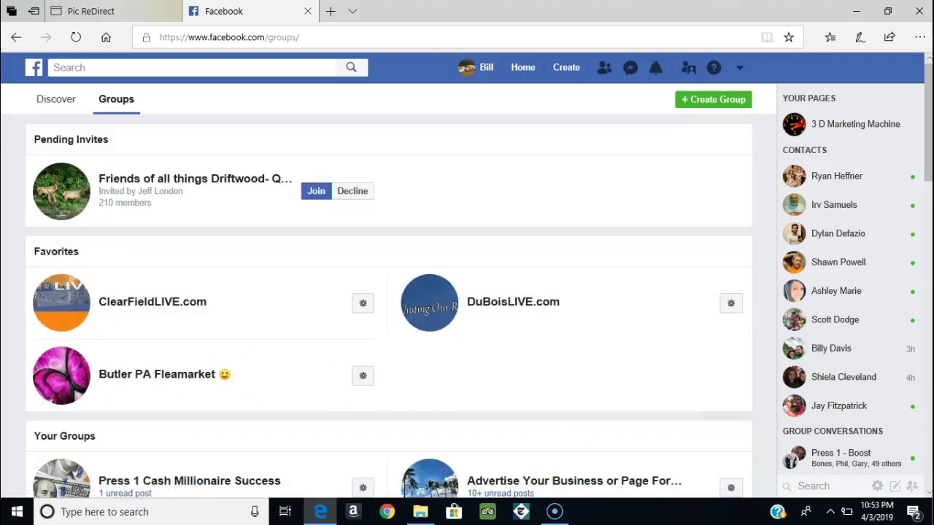
{"action": "scroll", "coordinate": [699, 441], "scroll_direction": "down", "scroll_amount": 2}
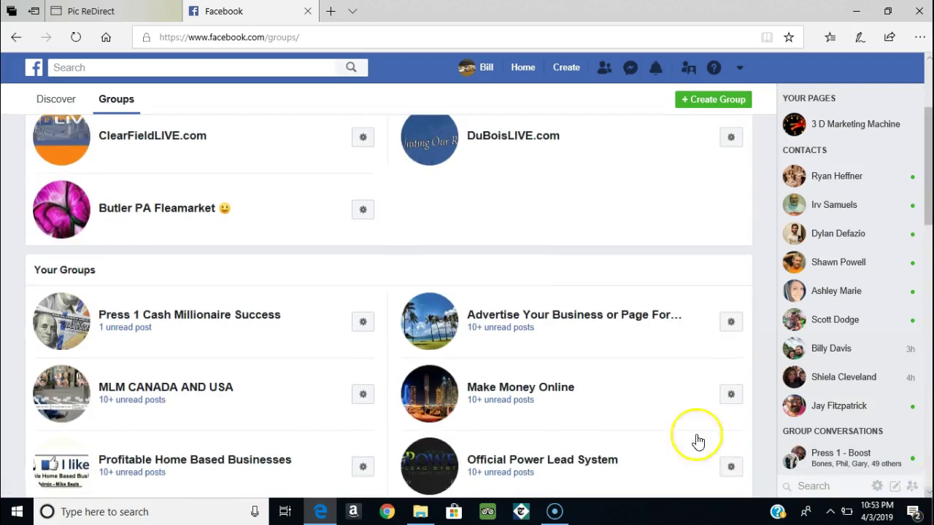
{"action": "left_click", "coordinate": [572, 323]}
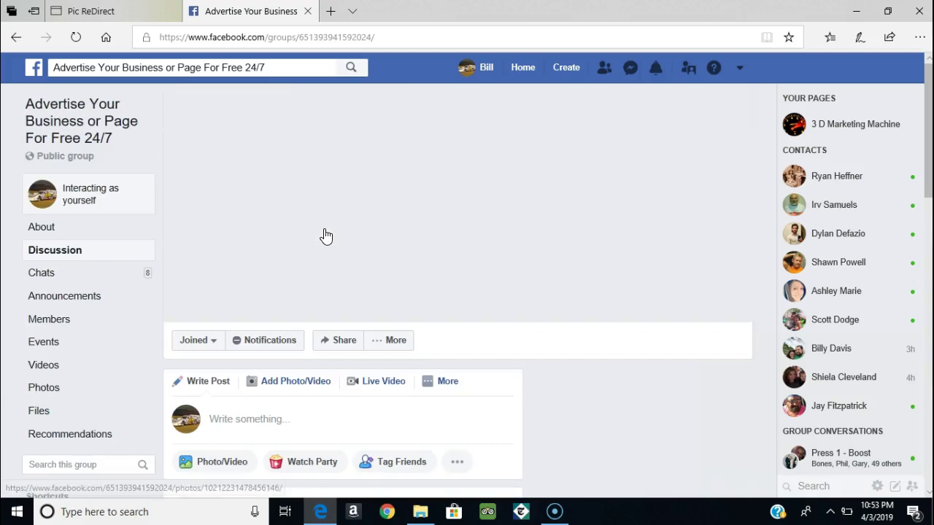
Step: Start a new group post and paste in the copied caption and link
{"action": "left_click", "coordinate": [274, 422]}
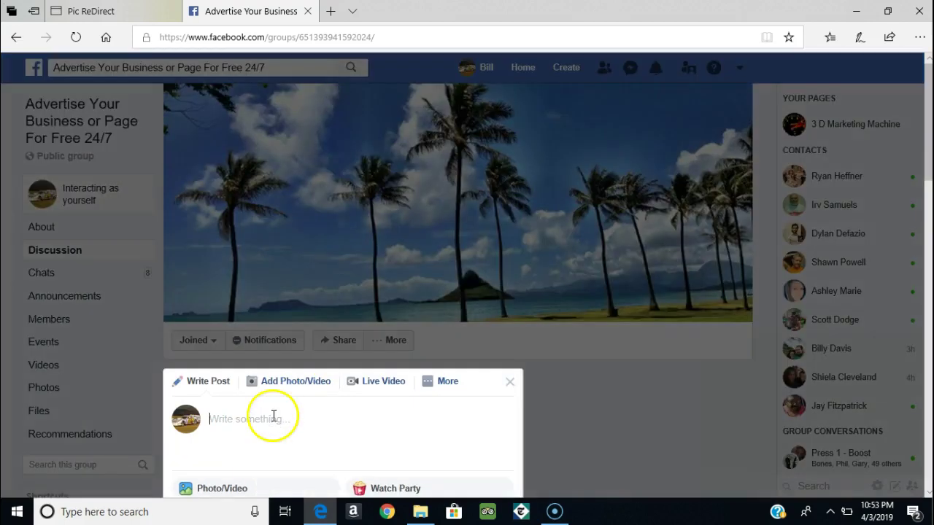
{"action": "right_click", "coordinate": [211, 419]}
{"action": "left_click", "coordinate": [236, 347]}
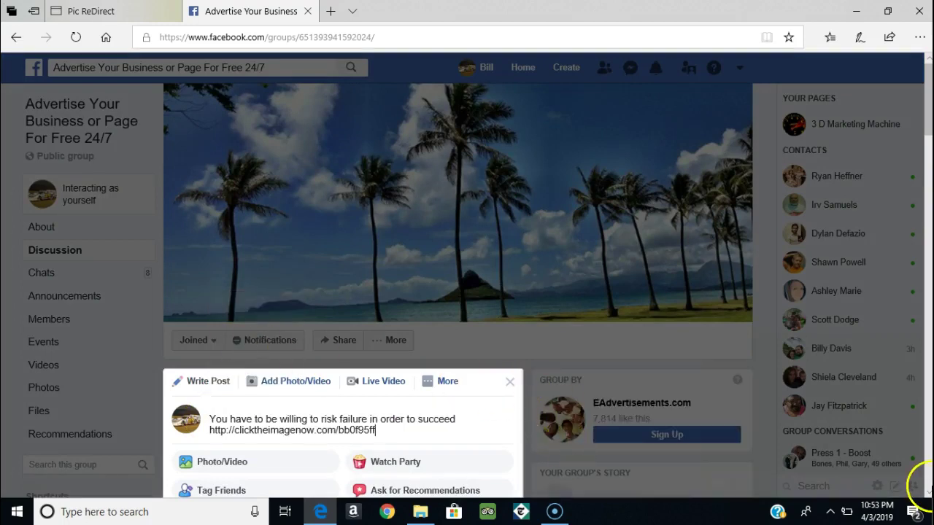
{"action": "scroll", "coordinate": [929, 497], "scroll_direction": "down", "scroll_amount": 3}
{"action": "scroll", "coordinate": [929, 497], "scroll_direction": "down", "scroll_amount": 1}
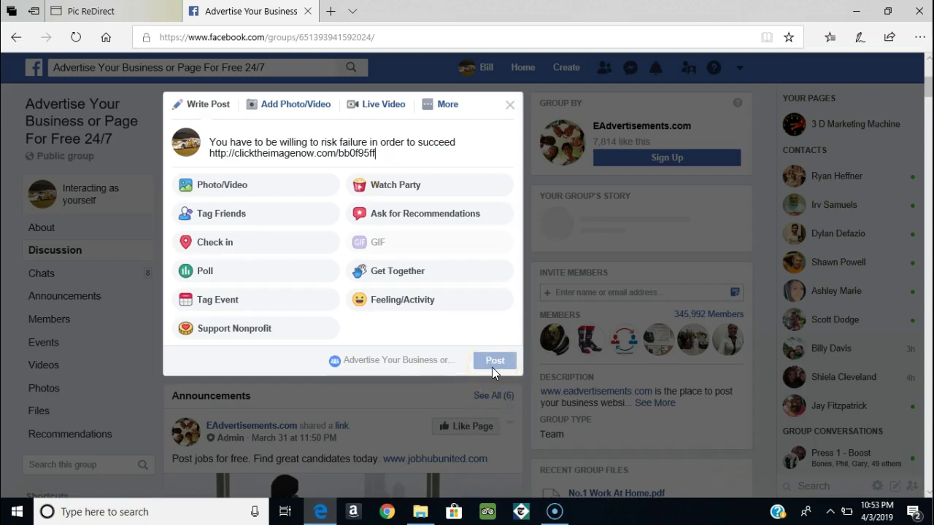
Step: Erase the pasted link text and the empty line below the caption
{"action": "left_click", "coordinate": [422, 154]}
{"action": "left_click", "coordinate": [423, 164]}
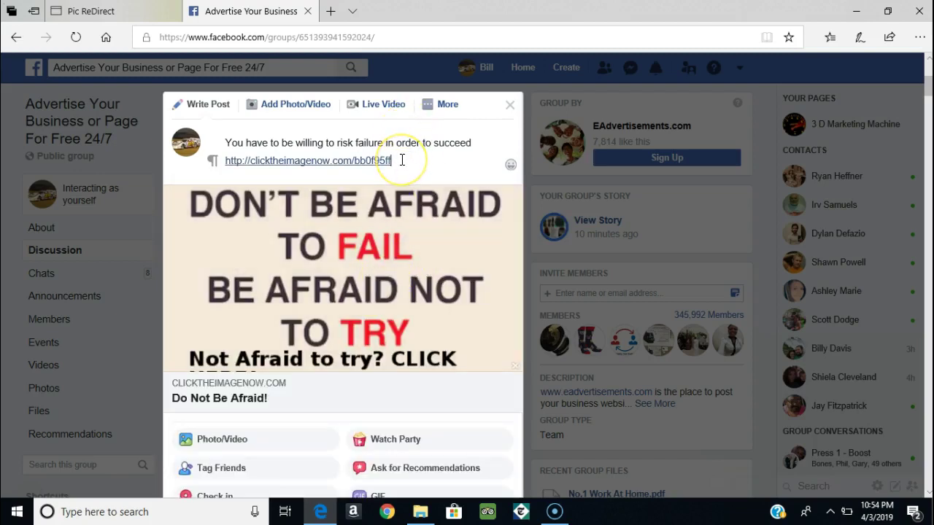
{"action": "key", "text": "BackSpace"}
{"action": "key", "text": "BackSpace"}
{"action": "key", "text": "BackSpace"}
{"action": "key", "text": "BackSpace"}
{"action": "key", "text": "BackSpace"}
{"action": "key", "text": "BackSpace"}
{"action": "key", "text": "BackSpace"}
{"action": "key", "text": "BackSpace"}
{"action": "key", "text": "BackSpace"}
{"action": "key", "text": "BackSpace"}
{"action": "key", "text": "BackSpace"}
{"action": "key", "text": "BackSpace"}
{"action": "key", "text": "BackSpace"}
{"action": "key", "text": "BackSpace"}
{"action": "key", "text": "BackSpace"}
{"action": "key", "text": "BackSpace"}
{"action": "key", "text": "BackSpace"}
{"action": "key", "text": "BackSpace"}
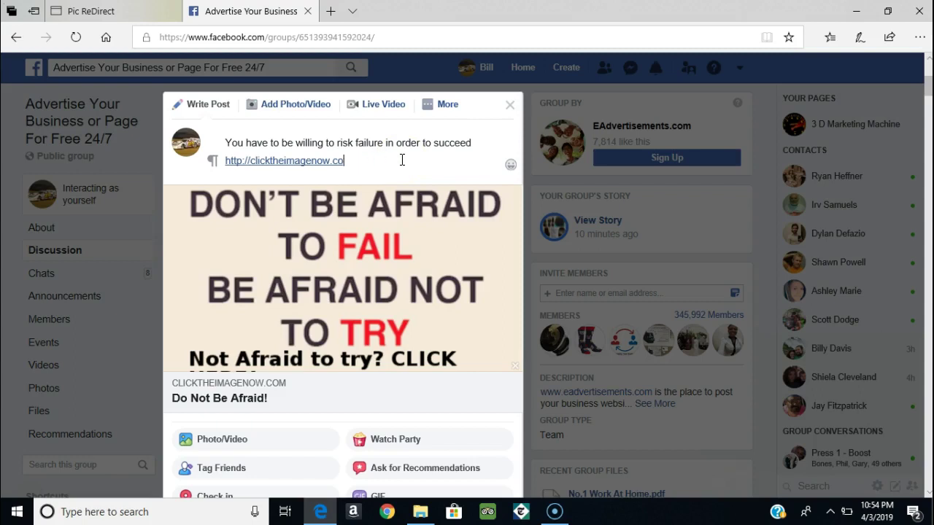
{"action": "key", "text": "BackSpace"}
{"action": "key", "text": "BackSpace"}
{"action": "key", "text": "BackSpace"}
{"action": "key", "text": "BackSpace"}
{"action": "key", "text": "BackSpace"}
{"action": "key", "text": "BackSpace"}
{"action": "key", "text": "BackSpace"}
{"action": "key", "text": "BackSpace"}
{"action": "key", "text": "BackSpace"}
{"action": "key", "text": "BackSpace"}
{"action": "key", "text": "BackSpace"}
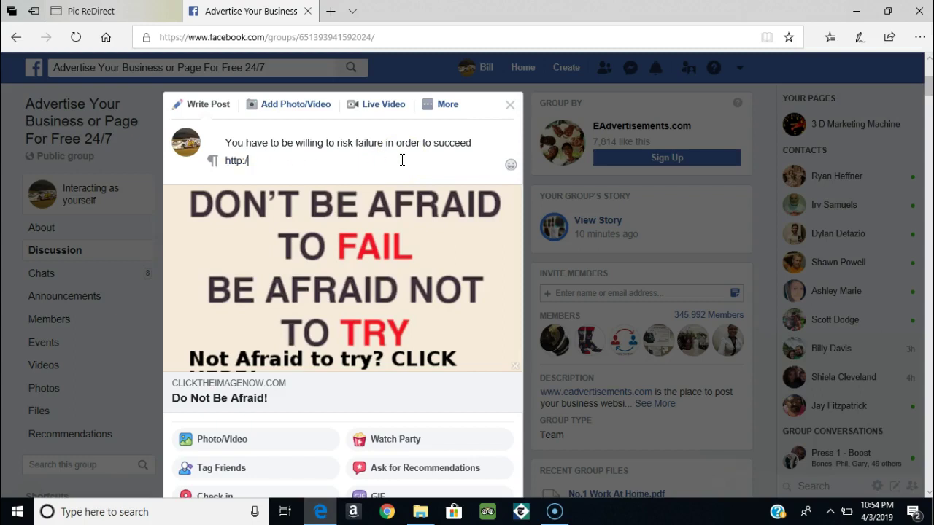
{"action": "key", "text": "BackSpace"}
{"action": "key", "text": "BackSpace"}
{"action": "key", "text": "BackSpace"}
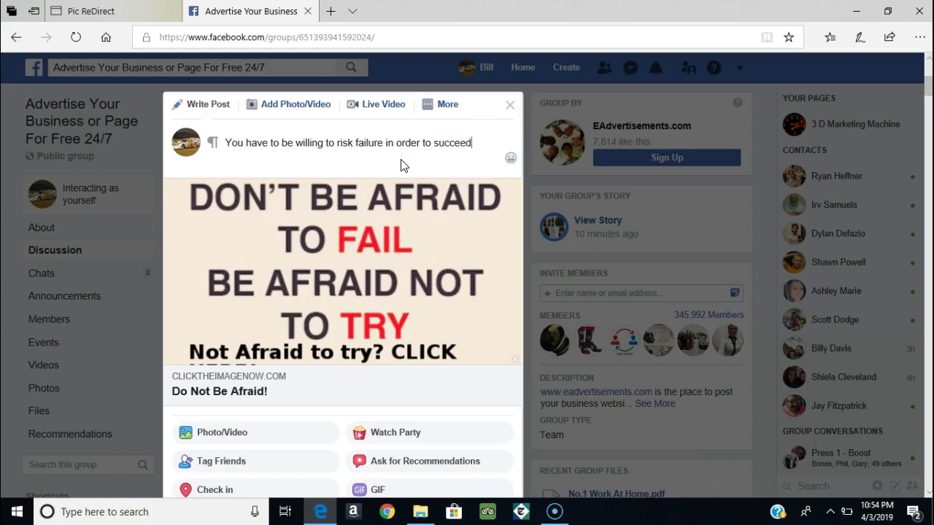
Step: Publish the Do Not Be Afraid! image post to the group
{"action": "left_click", "coordinate": [481, 396]}
{"action": "scroll", "coordinate": [916, 475], "scroll_direction": "down", "scroll_amount": 3}
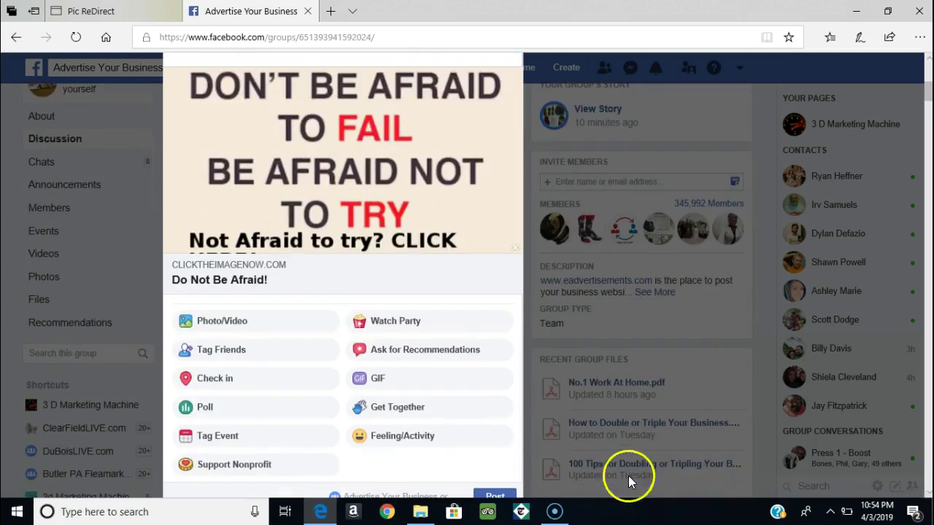
{"action": "scroll", "coordinate": [926, 489], "scroll_direction": "down", "scroll_amount": 3}
{"action": "scroll", "coordinate": [925, 489], "scroll_direction": "down", "scroll_amount": 2}
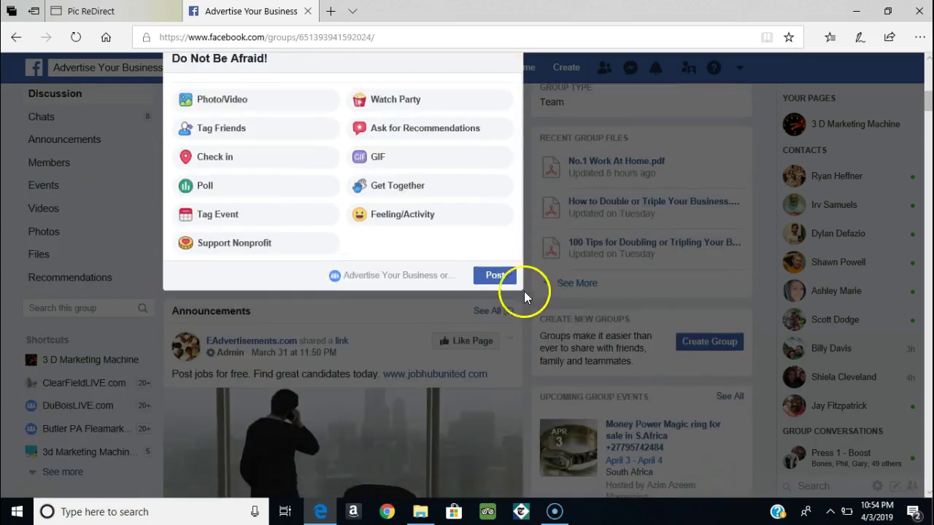
{"action": "left_click", "coordinate": [494, 277]}
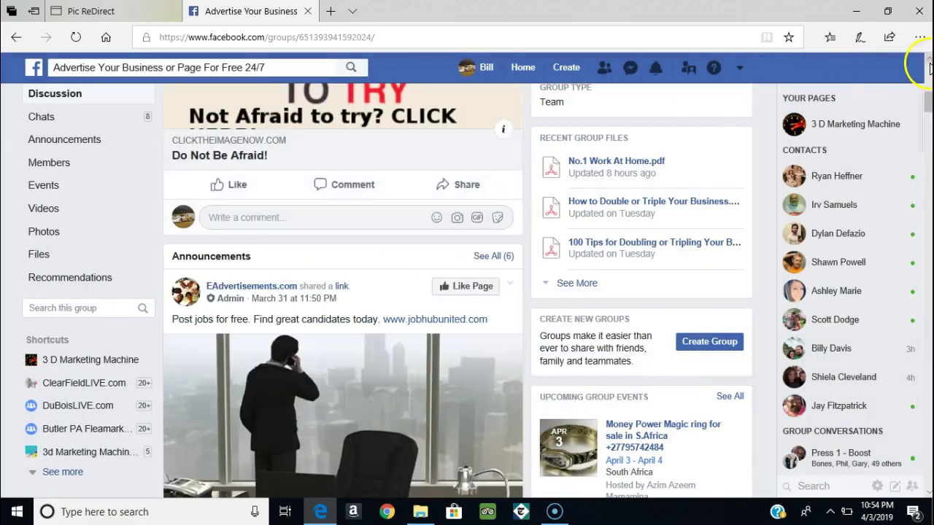
{"action": "scroll", "coordinate": [929, 67], "scroll_direction": "up", "scroll_amount": 3}
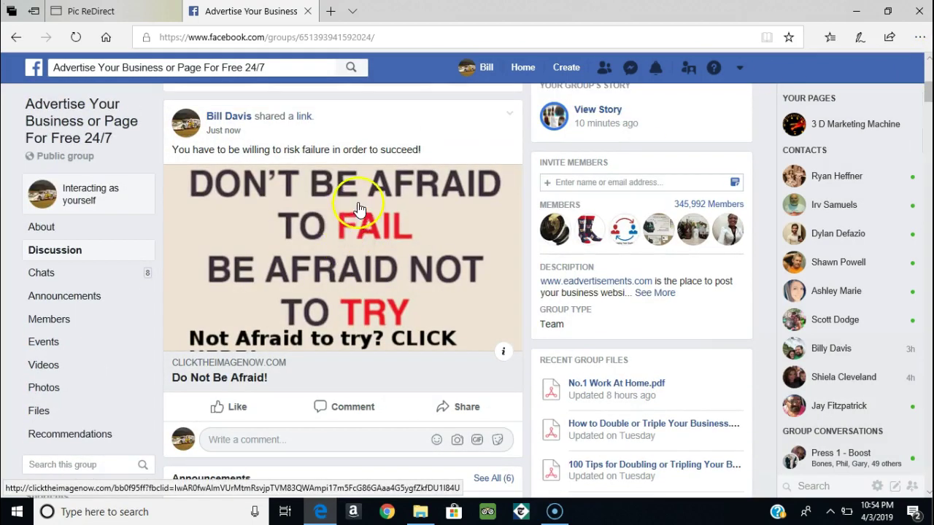
{"action": "left_click", "coordinate": [354, 233]}
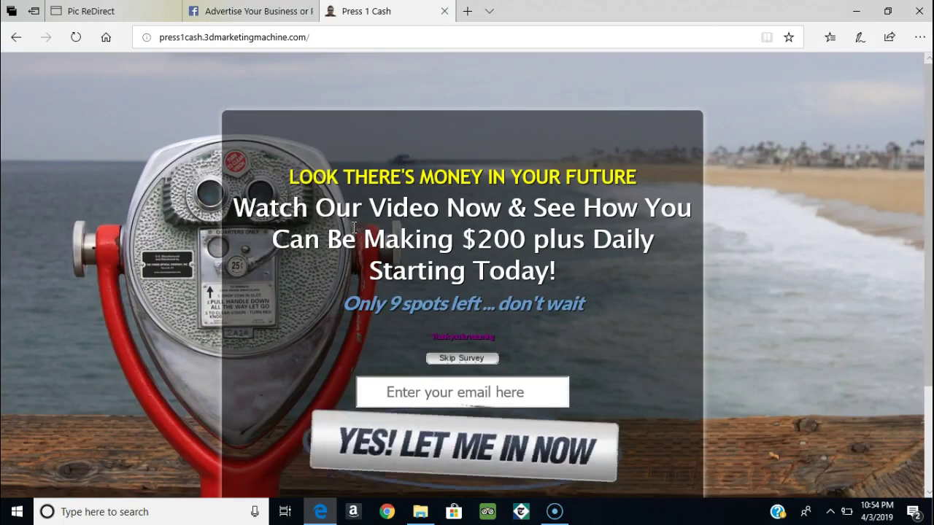
{"action": "left_click", "coordinate": [444, 12]}
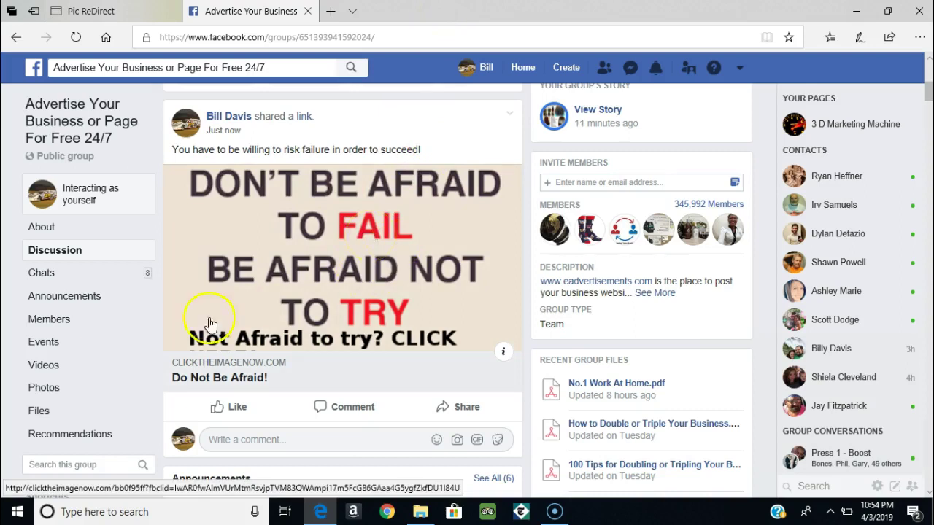
{"action": "left_click", "coordinate": [447, 141]}
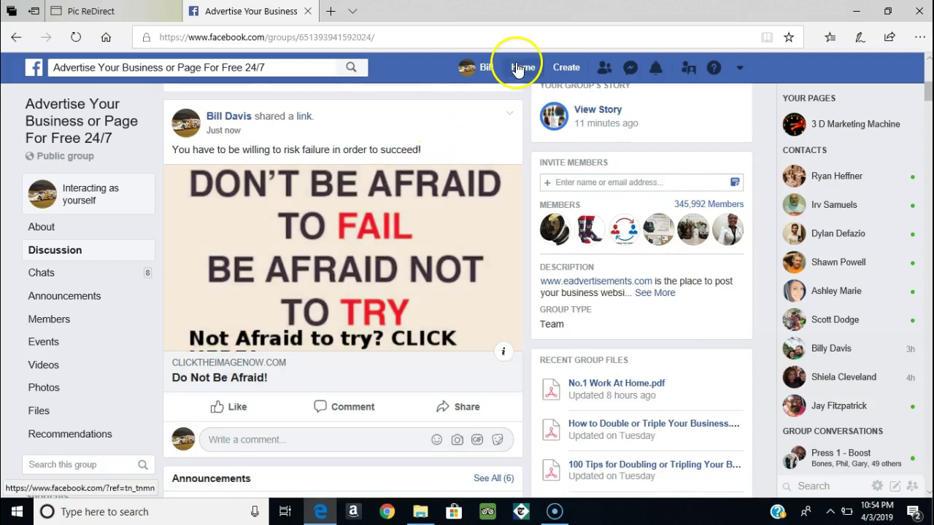
Step: Go Home, open MLM CANADA AND USA from Groups, and start a new post there
{"action": "scroll", "coordinate": [522, 73], "scroll_direction": "down", "scroll_amount": 3}
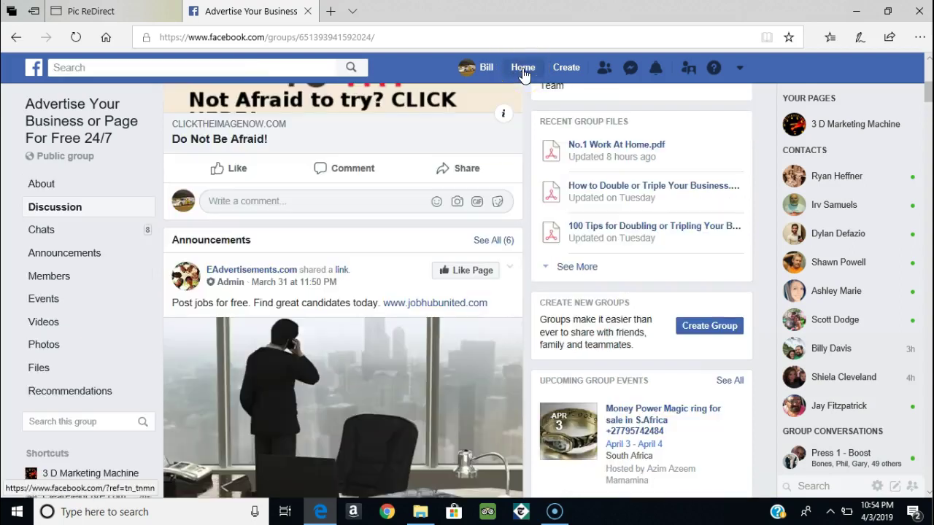
{"action": "left_click", "coordinate": [522, 68]}
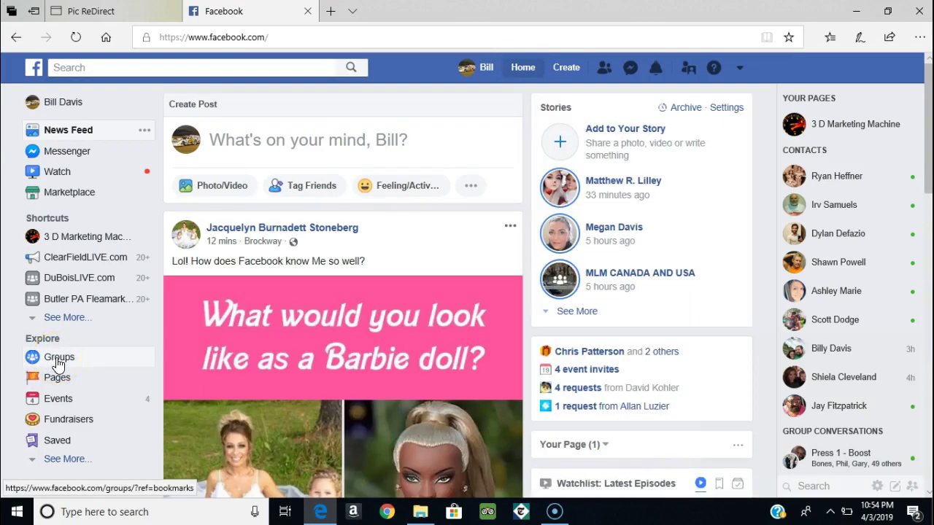
{"action": "left_click", "coordinate": [58, 359]}
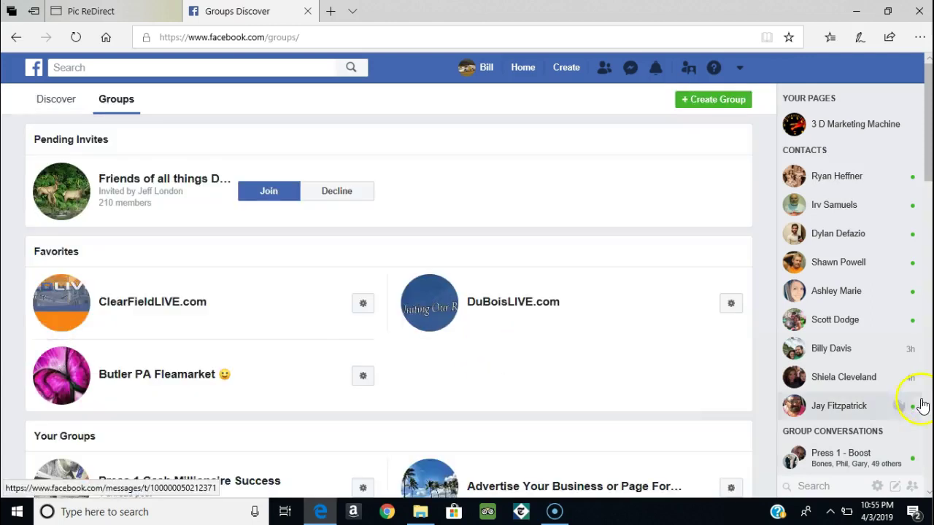
{"action": "scroll", "coordinate": [484, 310], "scroll_direction": "down", "scroll_amount": 5}
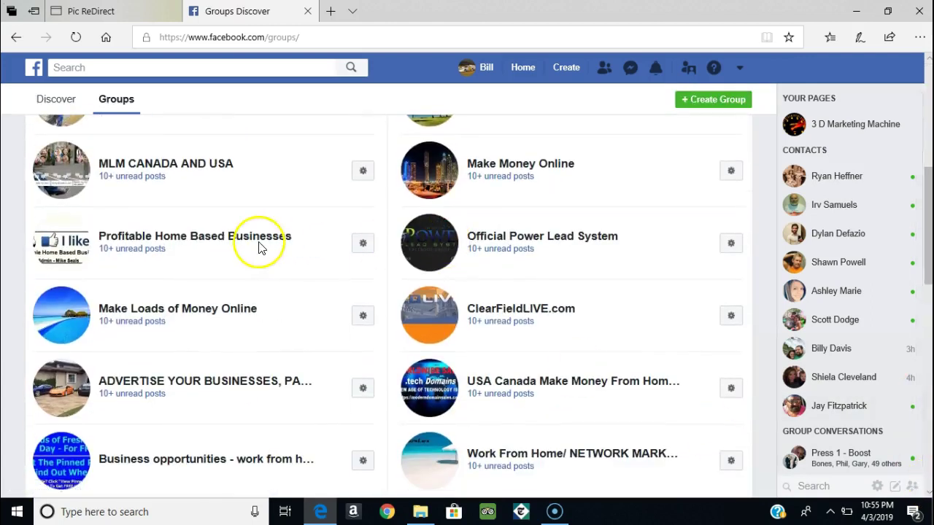
{"action": "left_click", "coordinate": [166, 175]}
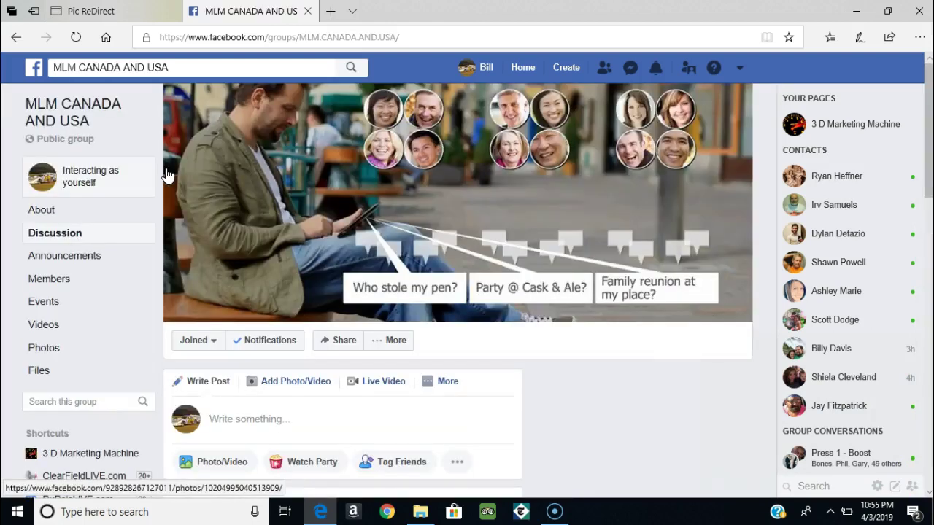
{"action": "left_click", "coordinate": [291, 422]}
{"action": "left_click", "coordinate": [218, 421]}
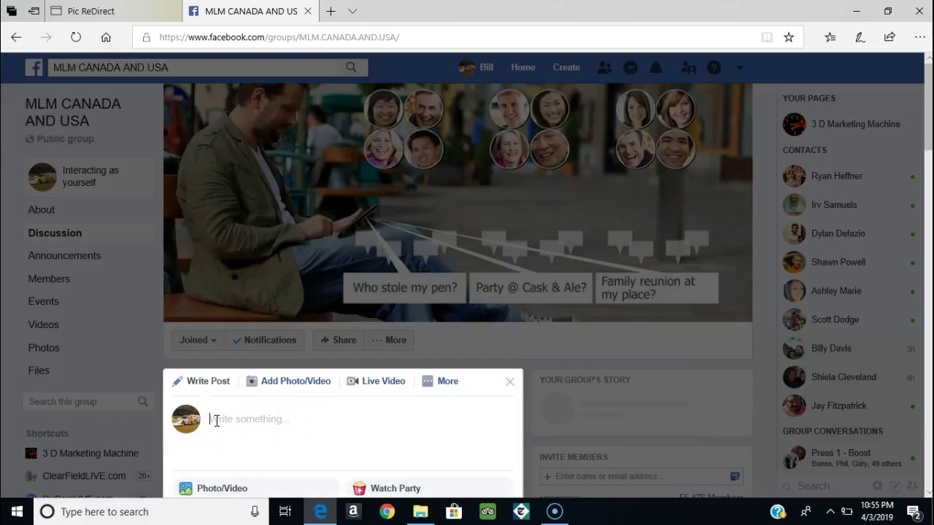
Step: Paste the copied caption and link, delete the URL, and finish the caption with 'ed!'
{"action": "right_click", "coordinate": [216, 421]}
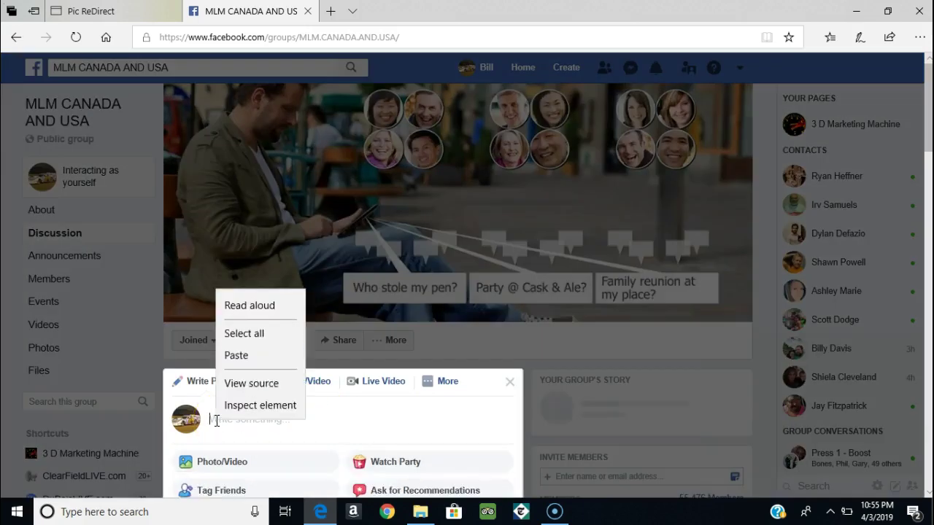
{"action": "left_click", "coordinate": [238, 353]}
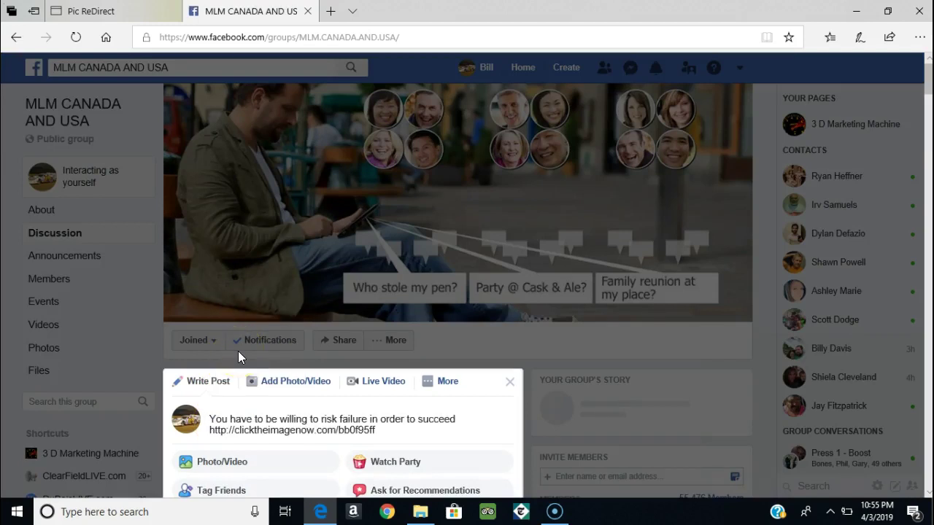
{"action": "left_click", "coordinate": [928, 495]}
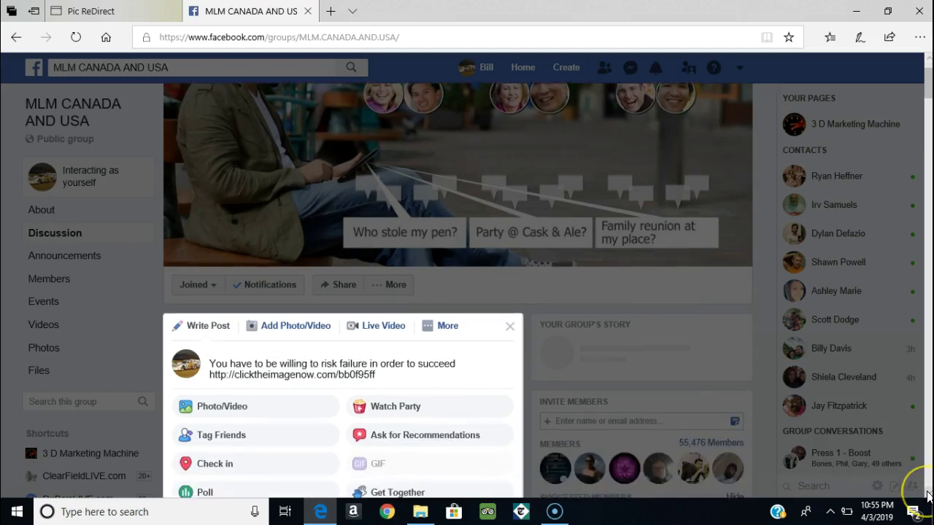
{"action": "scroll", "coordinate": [929, 495], "scroll_direction": "down", "scroll_amount": 3}
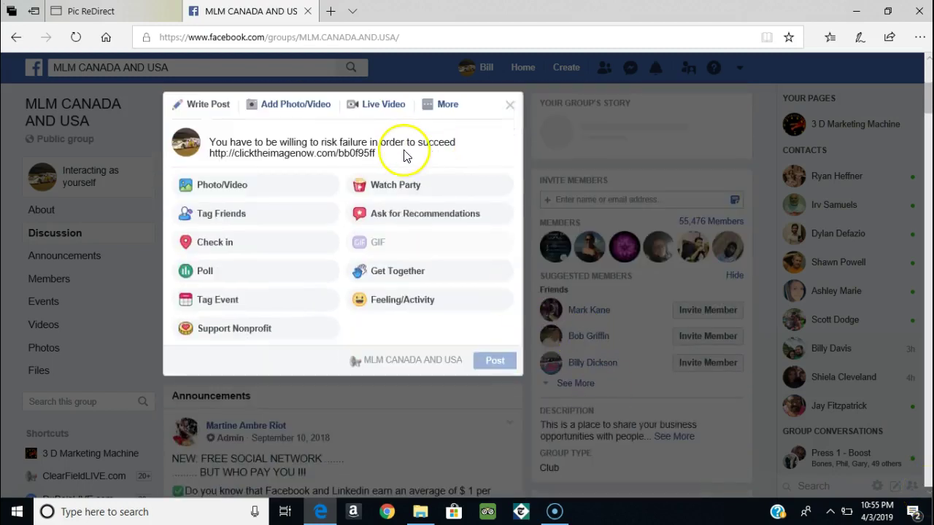
{"action": "left_click", "coordinate": [382, 156]}
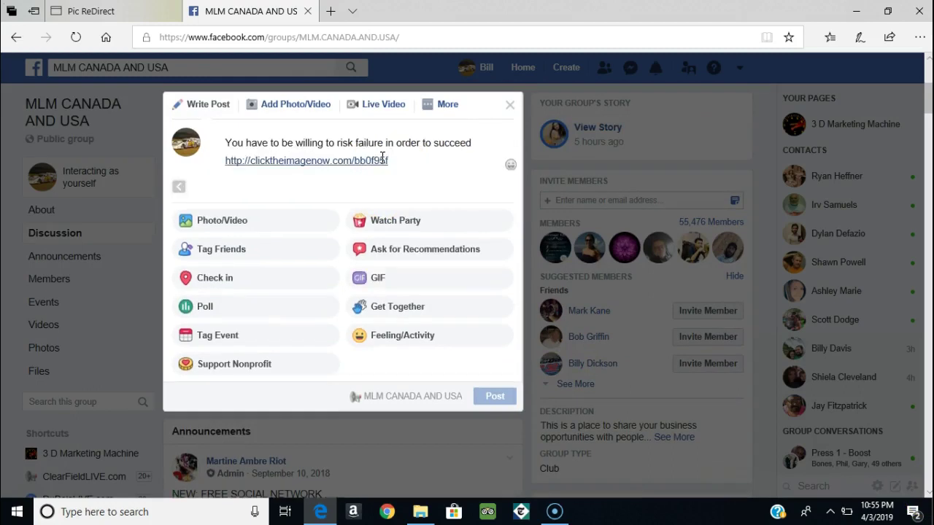
{"action": "key", "text": "BackSpace"}
{"action": "key", "text": "BackSpace"}
{"action": "key", "text": "BackSpace"}
{"action": "key", "text": "BackSpace"}
{"action": "key", "text": "BackSpace"}
{"action": "key", "text": "BackSpace"}
{"action": "key", "text": "BackSpace"}
{"action": "key", "text": "BackSpace"}
{"action": "key", "text": "BackSpace"}
{"action": "key", "text": "BackSpace"}
{"action": "key", "text": "BackSpace"}
{"action": "key", "text": "BackSpace"}
{"action": "key", "text": "BackSpace"}
{"action": "key", "text": "BackSpace"}
{"action": "key", "text": "BackSpace"}
{"action": "key", "text": "BackSpace"}
{"action": "key", "text": "BackSpace"}
{"action": "key", "text": "BackSpace"}
{"action": "key", "text": "BackSpace"}
{"action": "key", "text": "BackSpace"}
{"action": "key", "text": "BackSpace"}
{"action": "key", "text": "BackSpace"}
{"action": "key", "text": "BackSpace"}
{"action": "key", "text": "BackSpace"}
{"action": "key", "text": "BackSpace"}
{"action": "key", "text": "BackSpace"}
{"action": "key", "text": "BackSpace"}
{"action": "key", "text": "BackSpace"}
{"action": "key", "text": "BackSpace"}
{"action": "key", "text": "BackSpace"}
{"action": "key", "text": "BackSpace"}
{"action": "key", "text": "BackSpace"}
{"action": "key", "text": "BackSpace"}
{"action": "key", "text": "BackSpace"}
{"action": "key", "text": "BackSpace"}
{"action": "key", "text": "BackSpace"}
{"action": "type", "text": "ed!"}
Step: Publish the post to MLM CANADA AND USA and open its image link to test it
{"action": "left_click", "coordinate": [440, 151]}
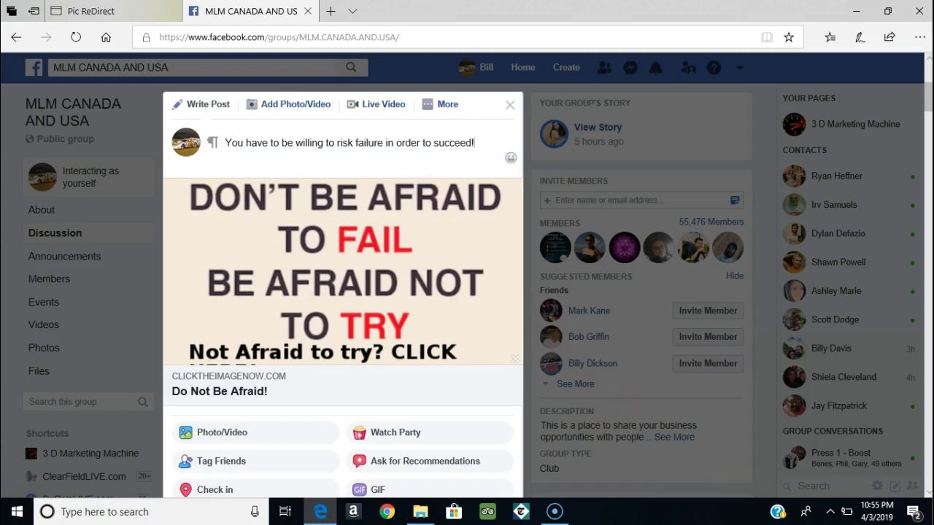
{"action": "scroll", "coordinate": [926, 495], "scroll_direction": "down", "scroll_amount": 3}
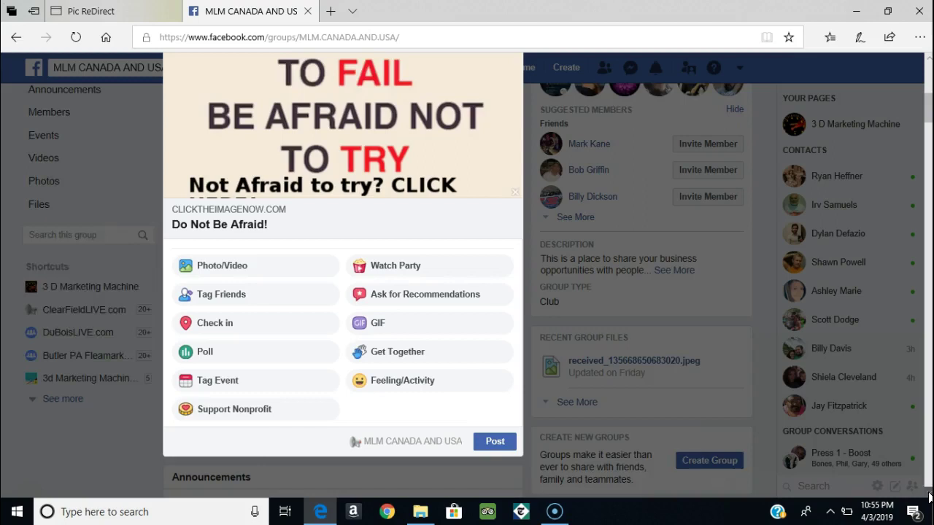
{"action": "left_click", "coordinate": [492, 387]}
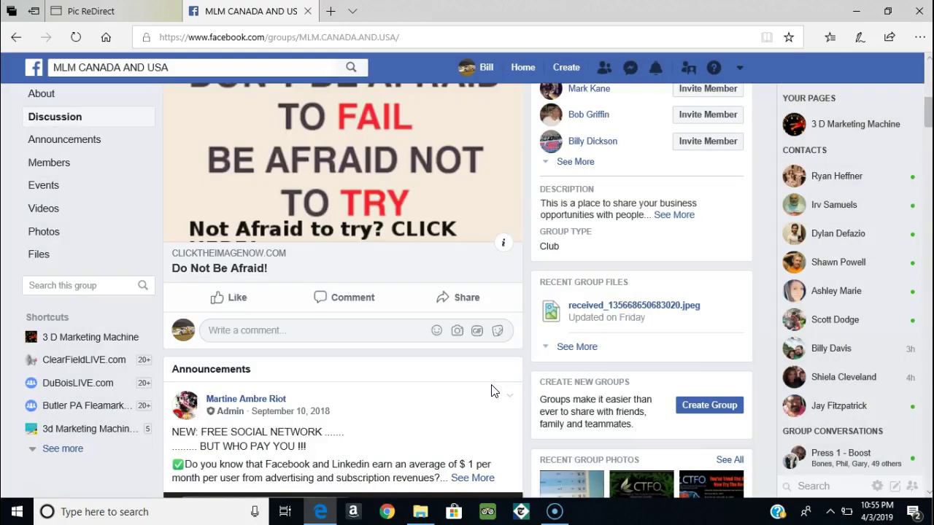
{"action": "left_click", "coordinate": [316, 170]}
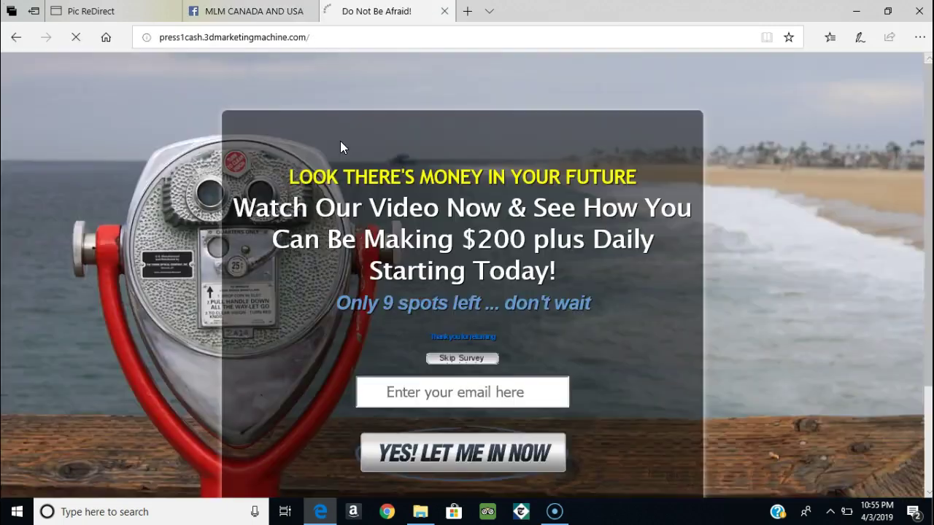
{"action": "left_click", "coordinate": [444, 11]}
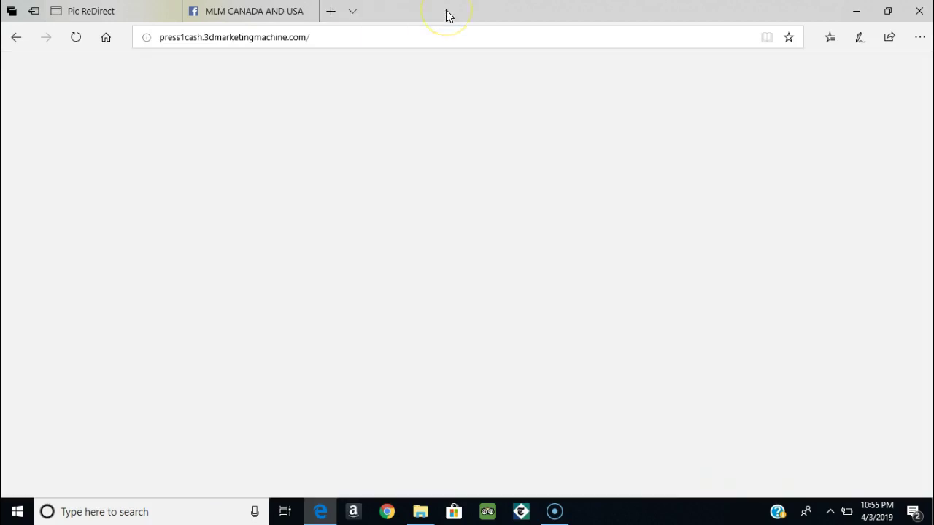
{"action": "left_click", "coordinate": [928, 66]}
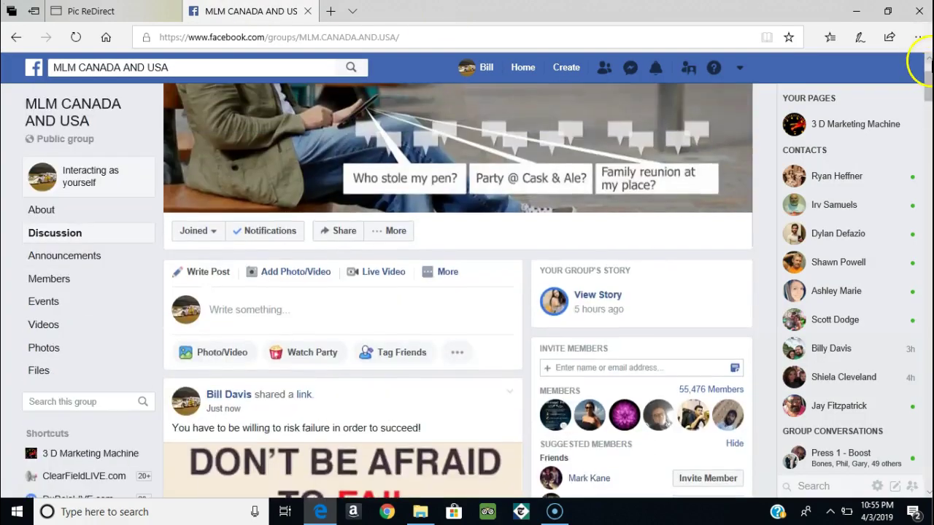
{"action": "left_click", "coordinate": [928, 65]}
{"action": "left_click", "coordinate": [927, 64]}
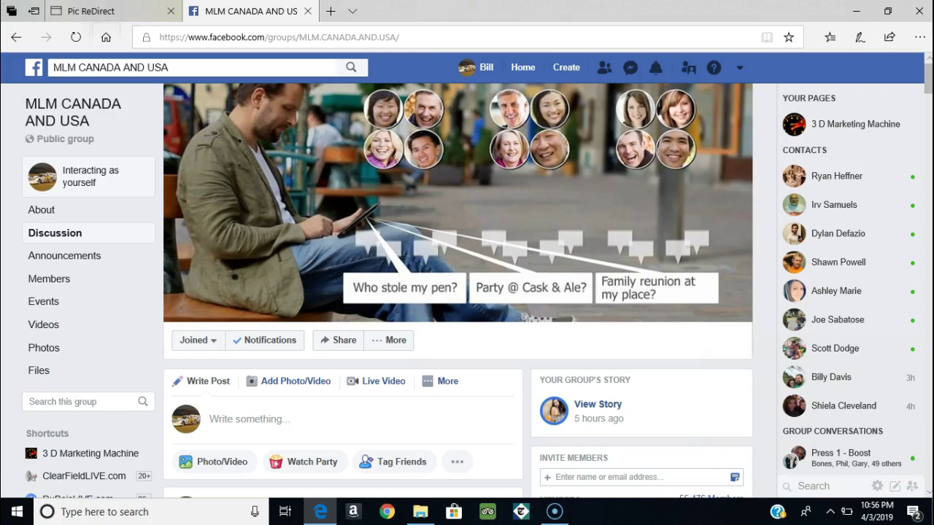
Step: Switch to Pic ReDirect and start a new clickable image on the Post A Pic page
{"action": "left_click", "coordinate": [94, 11]}
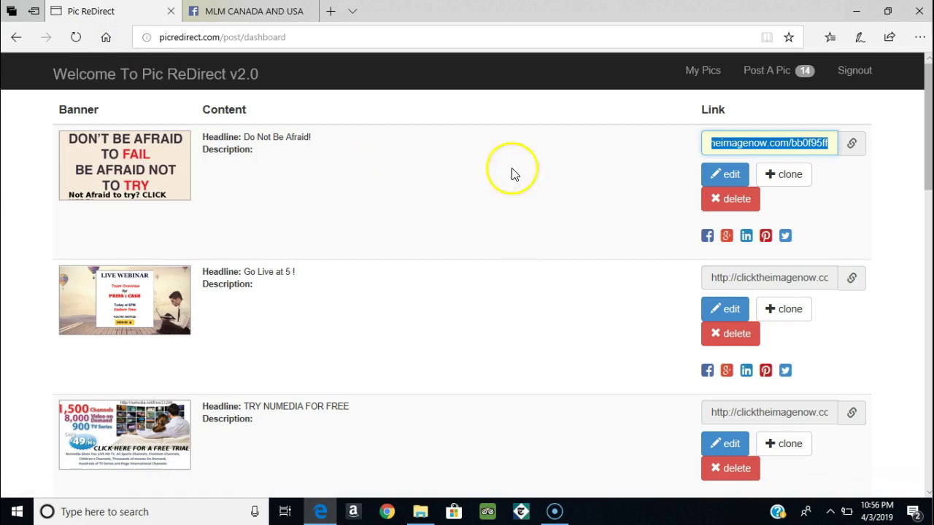
{"action": "left_click", "coordinate": [759, 71]}
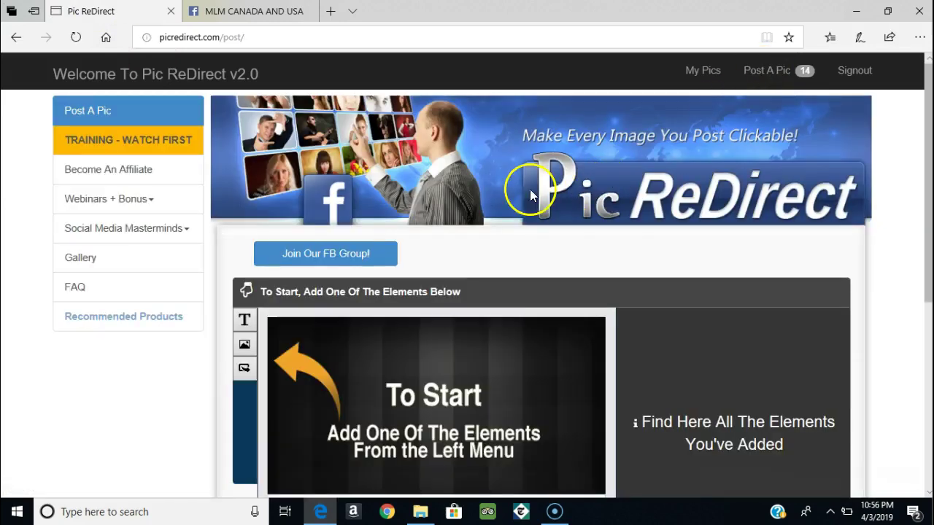
{"action": "left_click", "coordinate": [928, 478]}
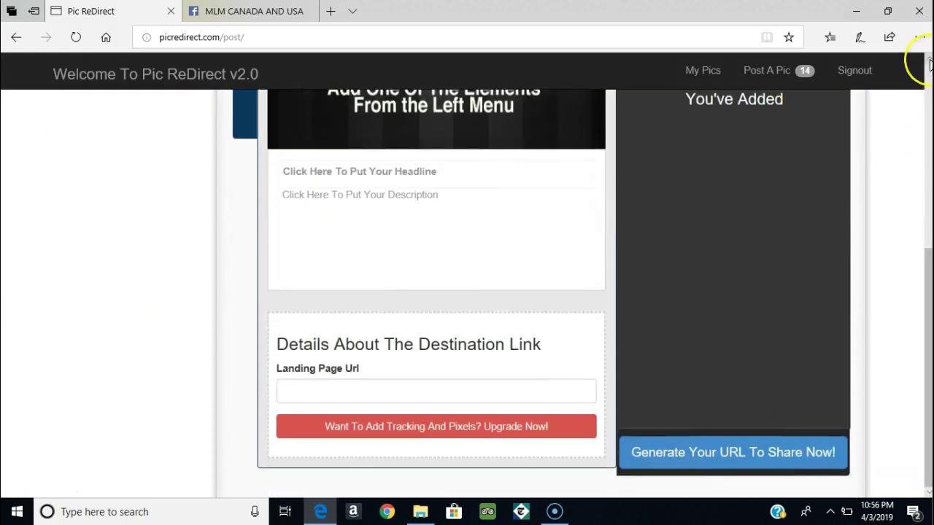
{"action": "scroll", "coordinate": [925, 71], "scroll_direction": "up", "scroll_amount": 3}
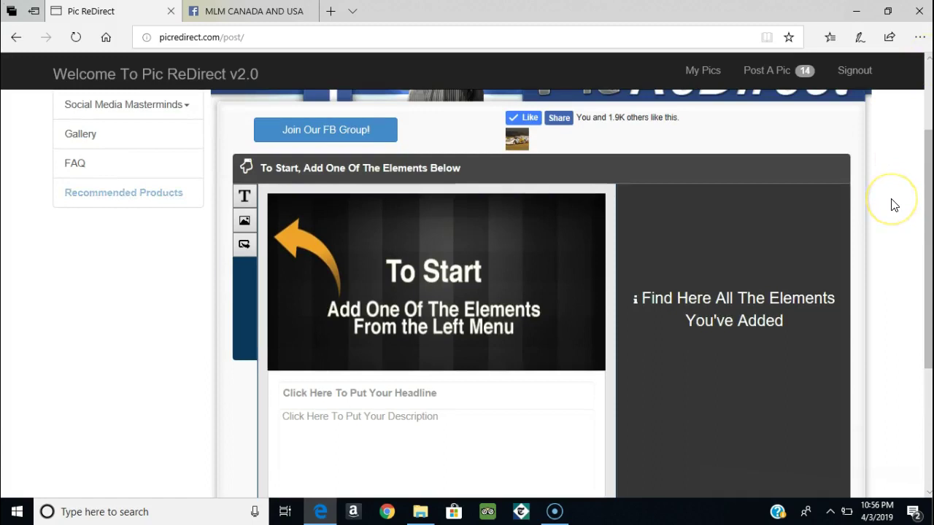